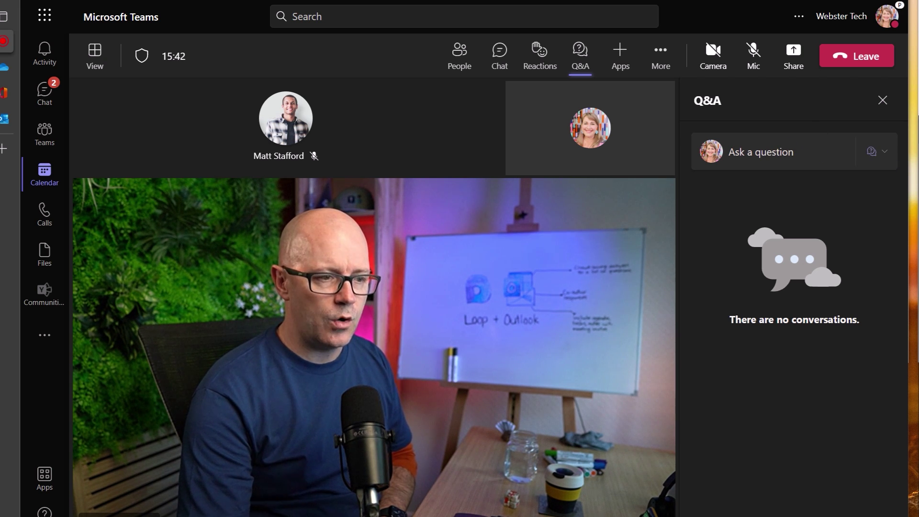
# Step: View the organizer's Q&A settings in the Panel discussion meeting, then close and reopen the Q&A pane
pyautogui.click(683, 74)
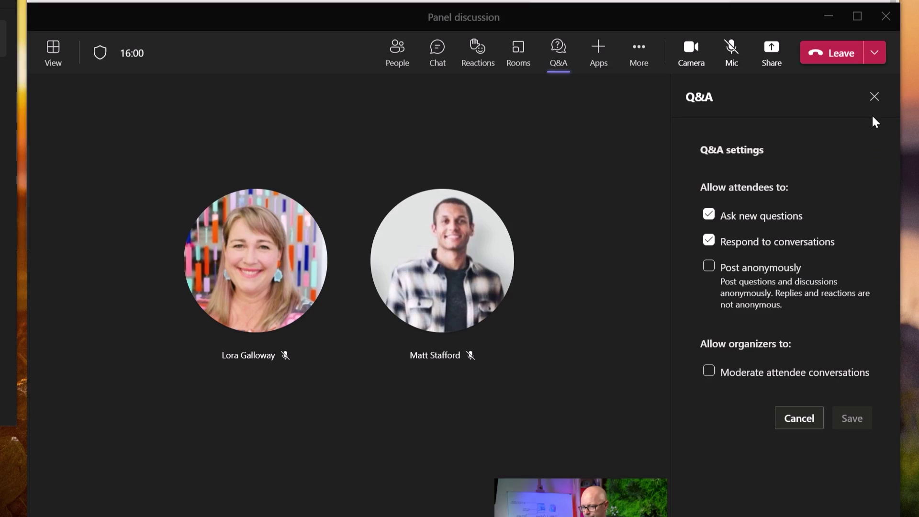
pyautogui.click(873, 98)
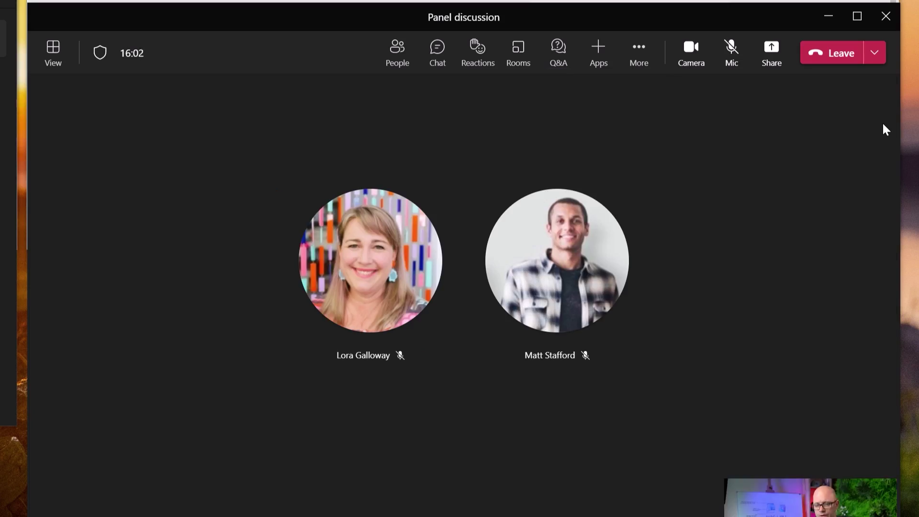
pyautogui.click(559, 54)
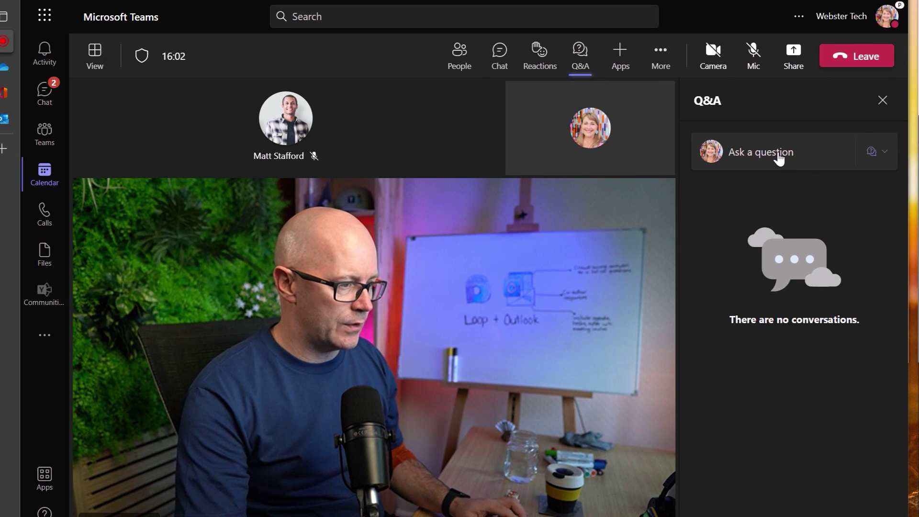
# Step: In the attendee's meeting window, write the question "How do we use Microsoft Teams for meetings?" with "Microsoft" in bold
pyautogui.click(761, 161)
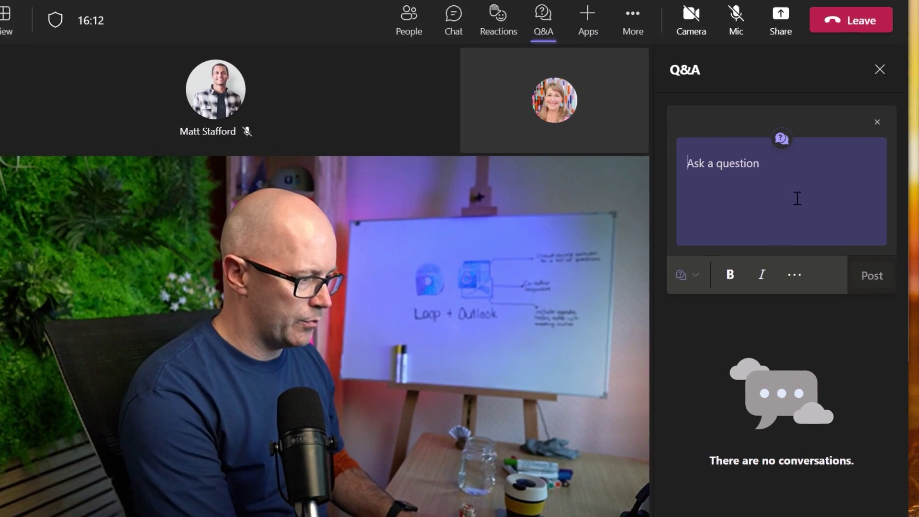
pyautogui.write('How do we')
pyautogui.write(' use Microsoft Teams for meetings ')
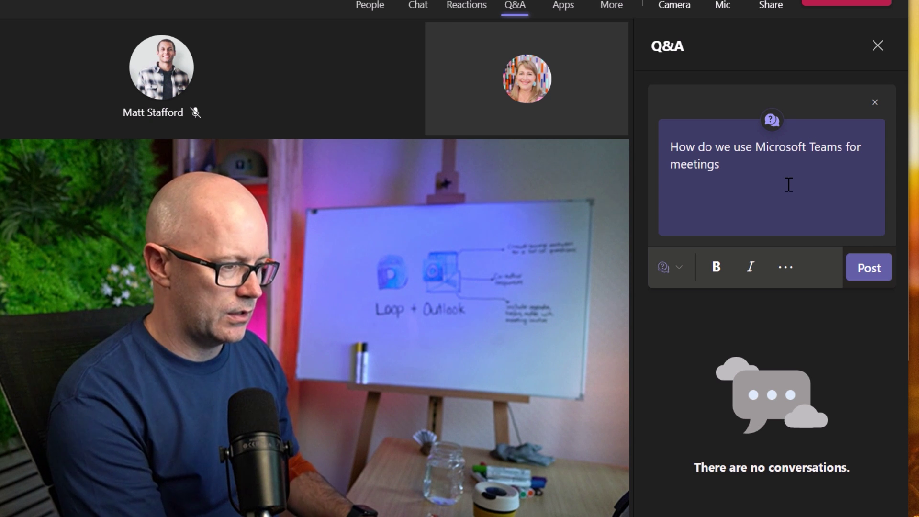
pyautogui.write('?')
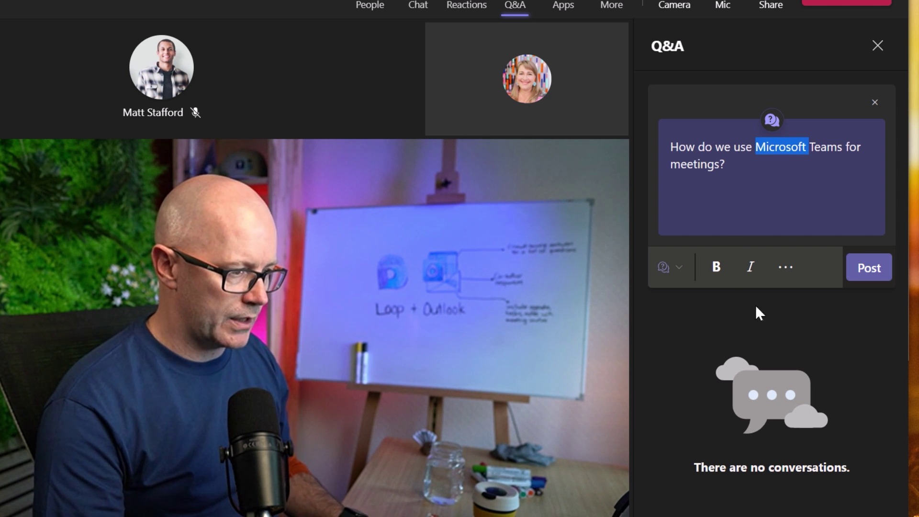
pyautogui.click(716, 273)
# Step: Check the extra formatting and post type choices, keep Ask a question, and post the question
pyautogui.click(786, 269)
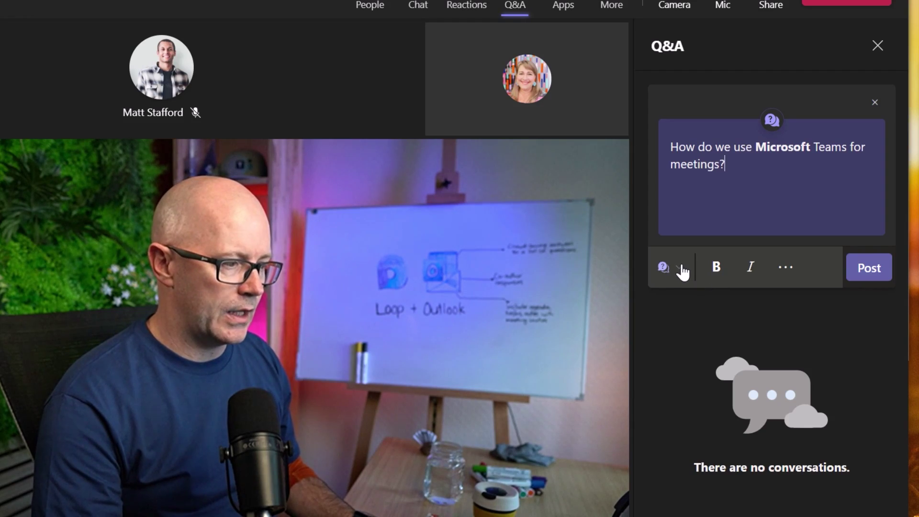
pyautogui.click(681, 268)
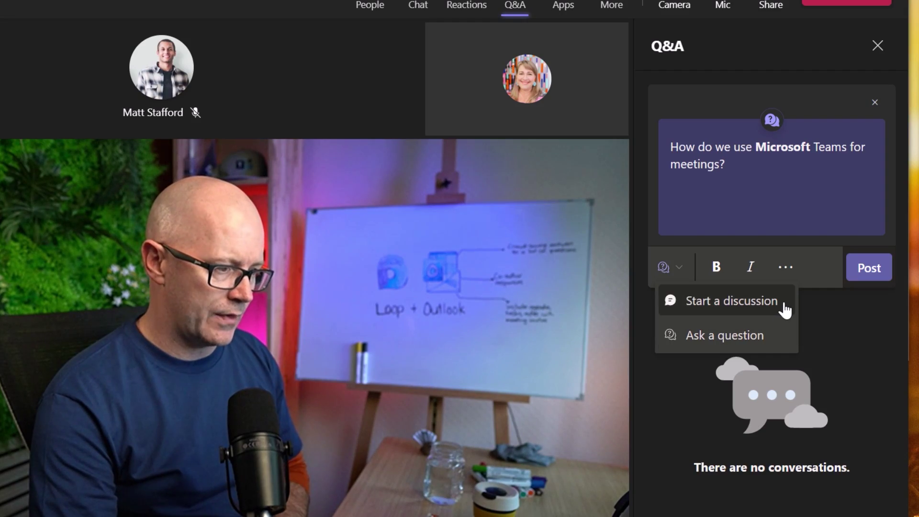
pyautogui.click(874, 331)
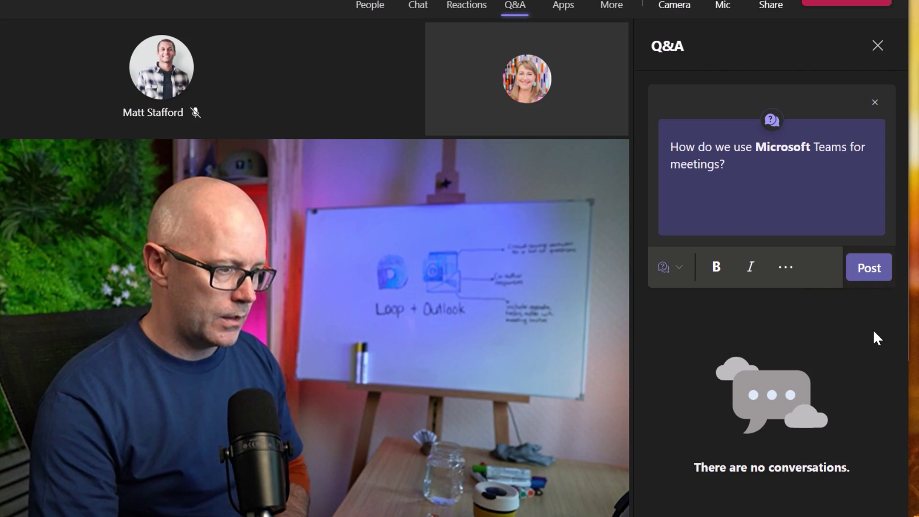
pyautogui.click(869, 267)
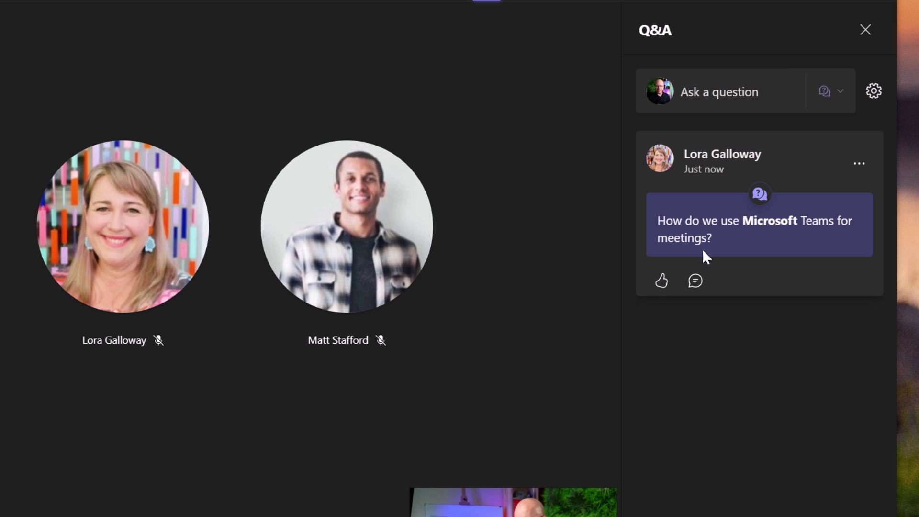
# Step: As organizer, like the attendee's question and post the comment "You using it now. Do you need a quick start guide?"
pyautogui.moveTo(661, 291)
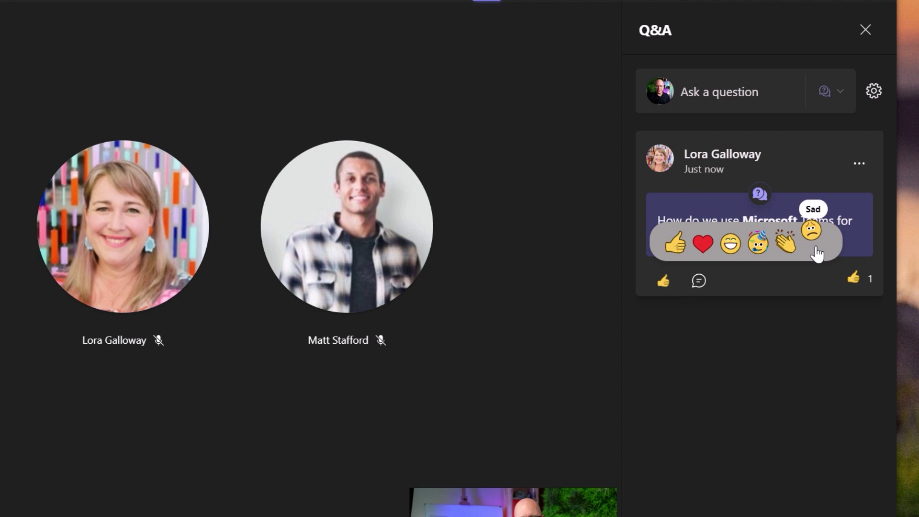
pyautogui.click(699, 283)
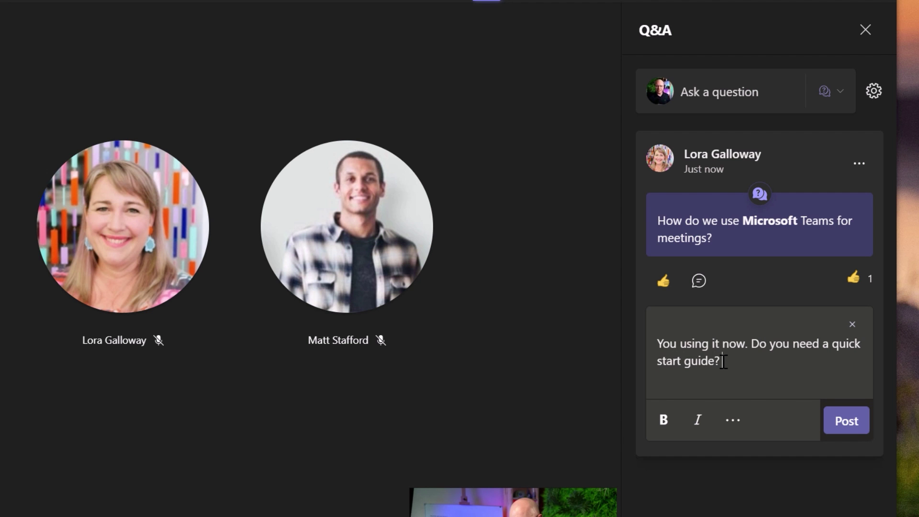
pyautogui.click(733, 420)
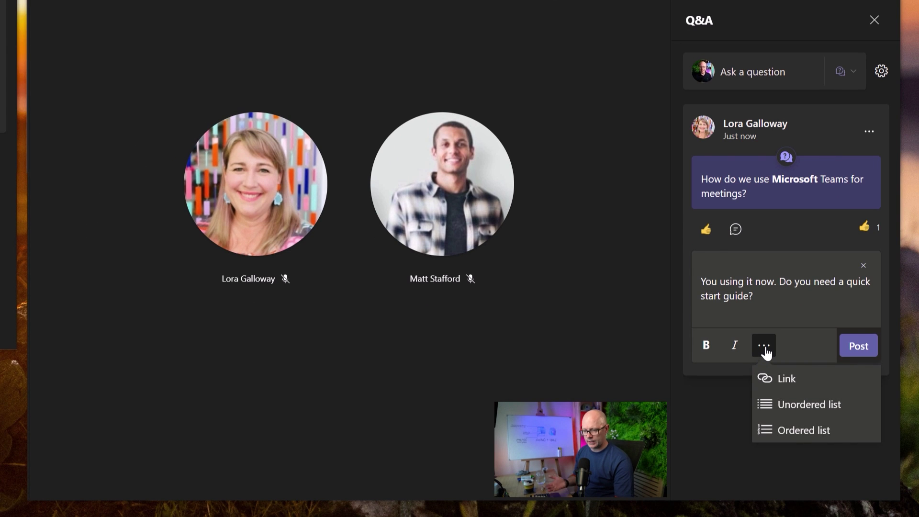
pyautogui.click(856, 354)
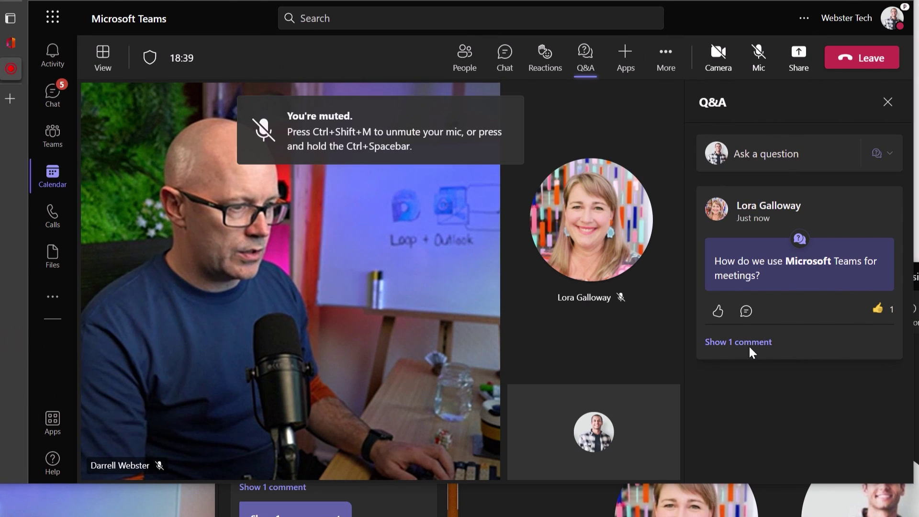
# Step: As the second attendee, expand the comments and post the response "I can give you some mentoring to help with meeting organizing."
pyautogui.click(759, 352)
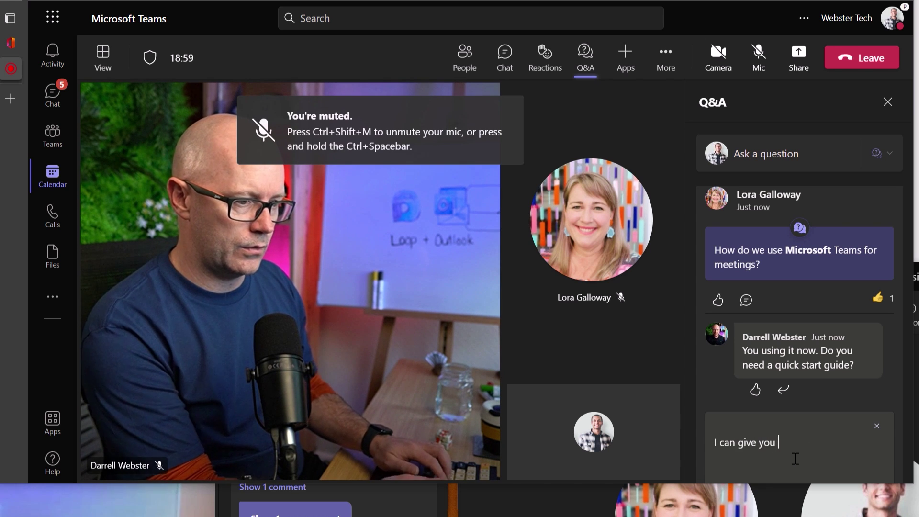
pyautogui.write('mentoring to help with meeting or')
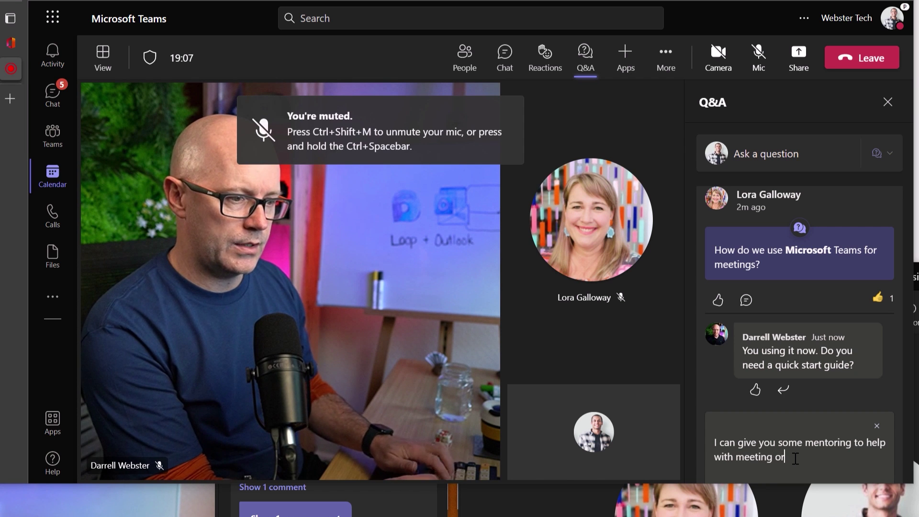
pyautogui.write('gna')
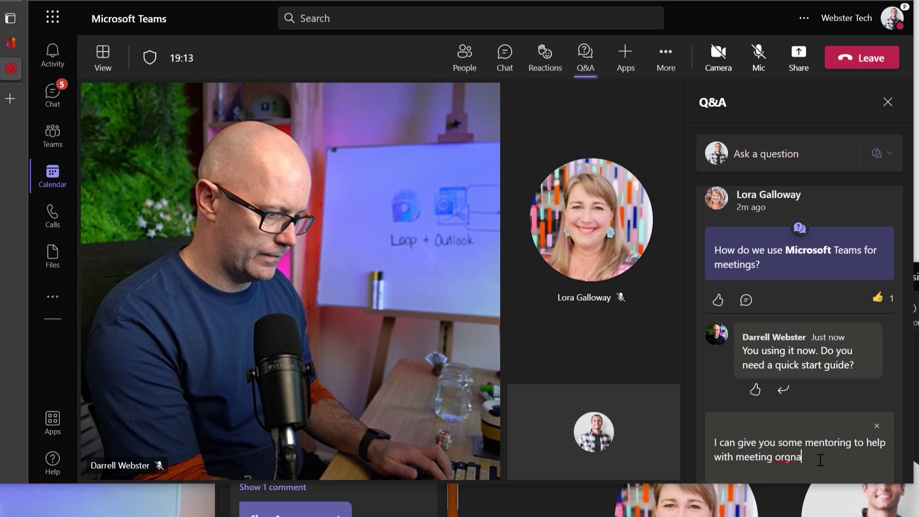
pyautogui.write('nzi')
pyautogui.press('BackSpace')
pyautogui.write('anizing.')
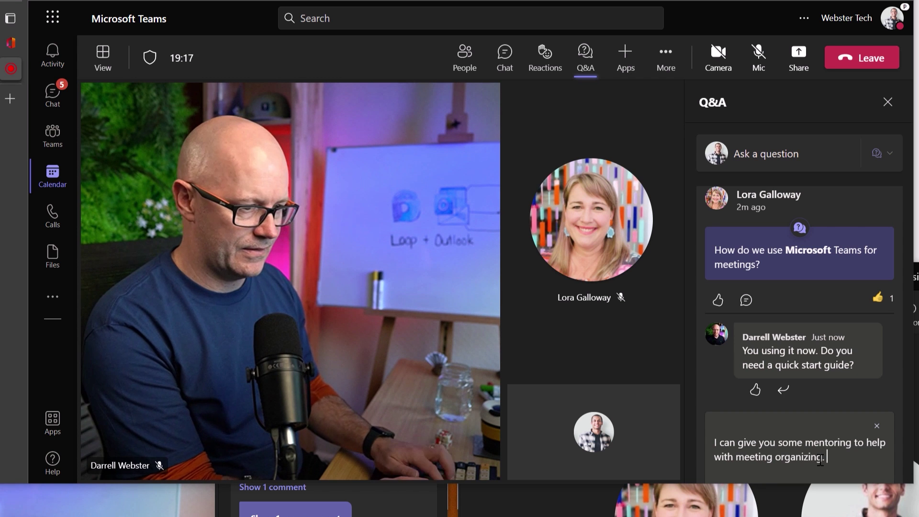
pyautogui.hotkey('shift', 'Return')
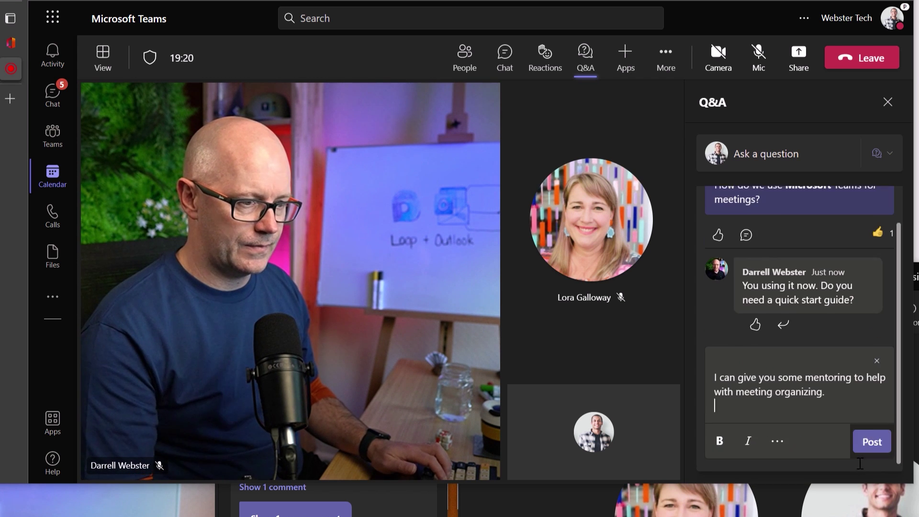
pyautogui.click(868, 443)
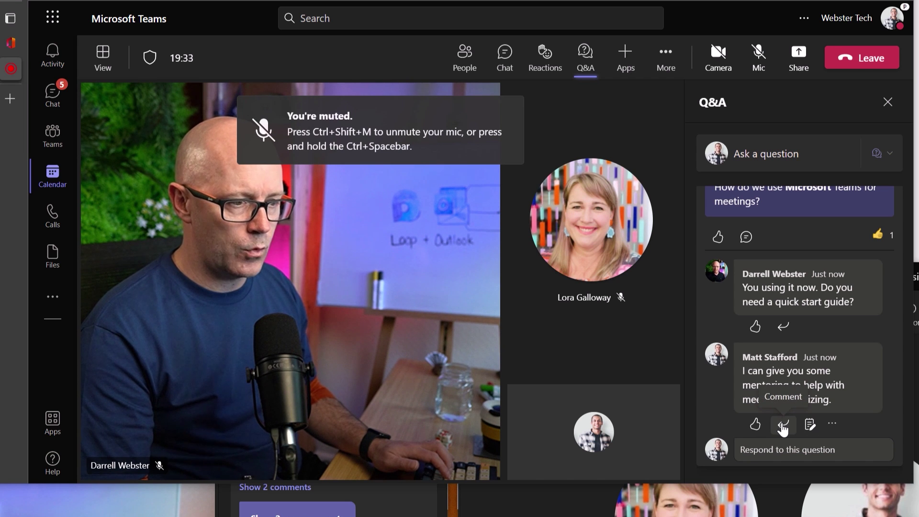
# Step: Give the organizer's quick start guide comment a thumbs-up reaction
pyautogui.moveTo(755, 424)
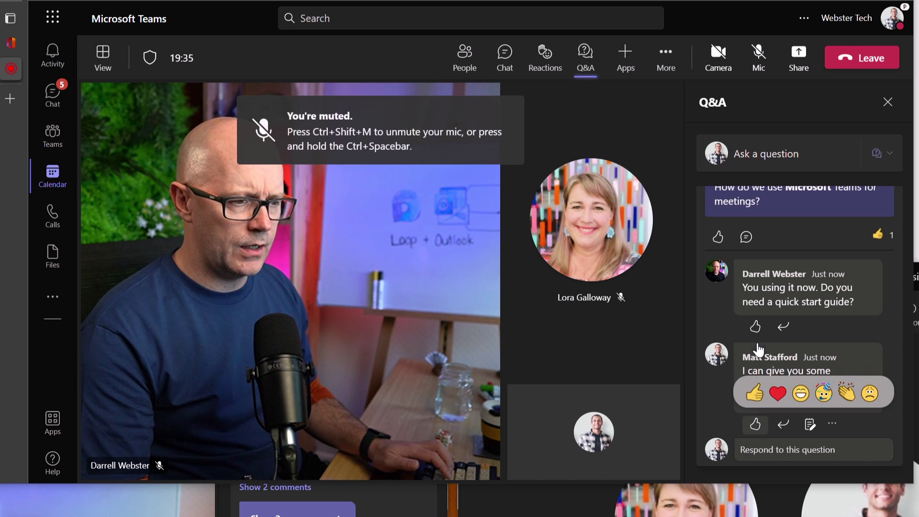
pyautogui.click(757, 328)
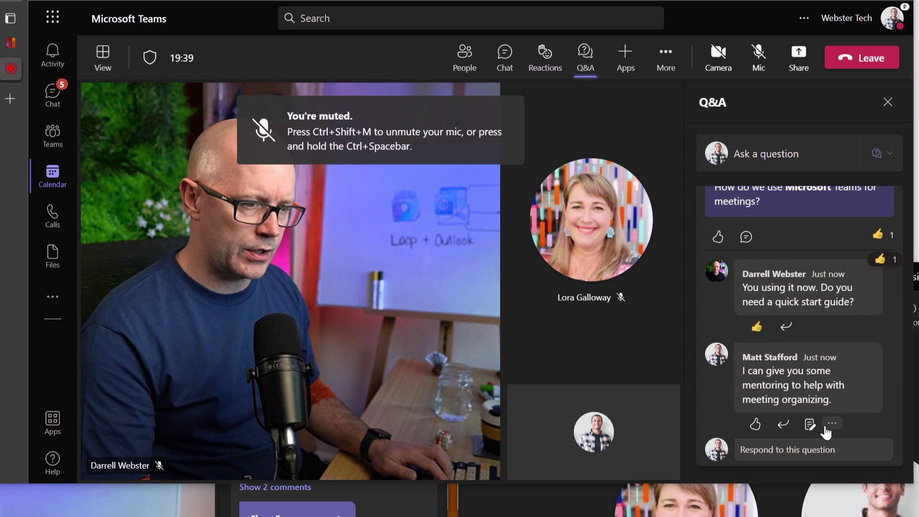
pyautogui.click(810, 424)
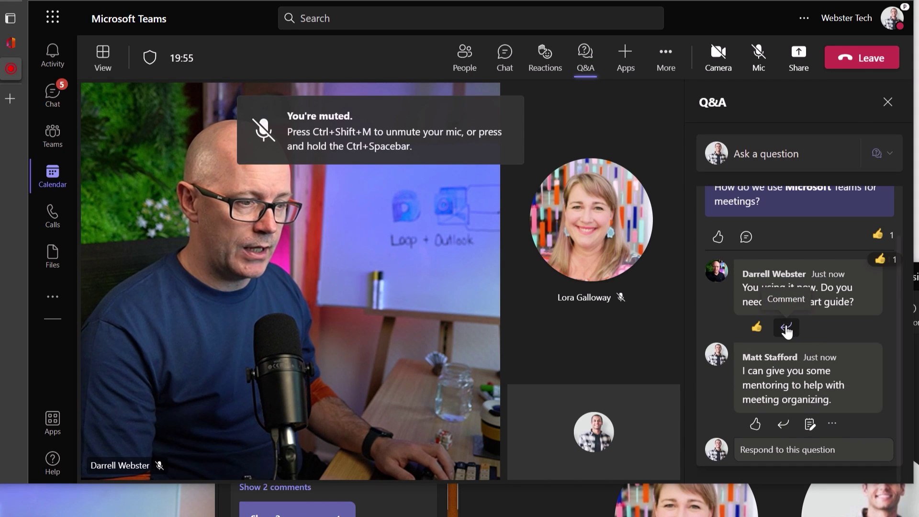
# Step: Reply directly to the organizer's comment with "I can send a link to you shortly." and post it
pyautogui.click(786, 329)
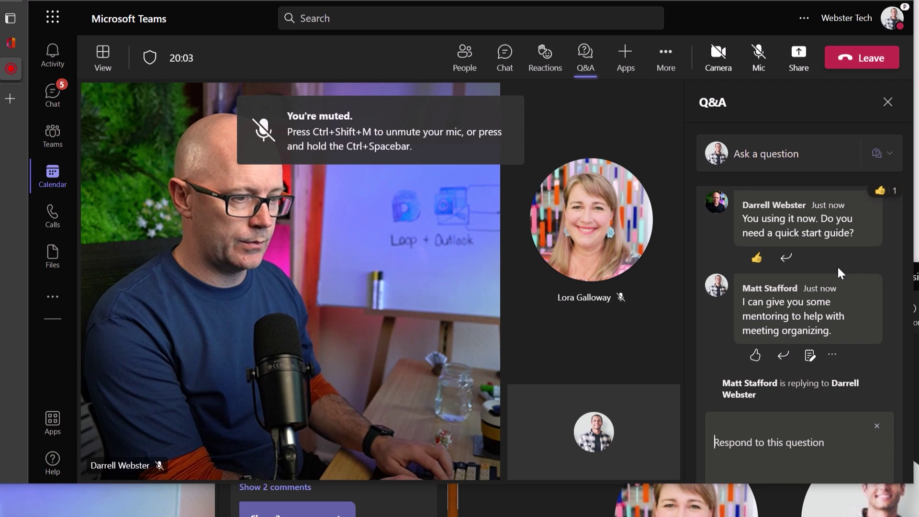
pyautogui.write('I can send')
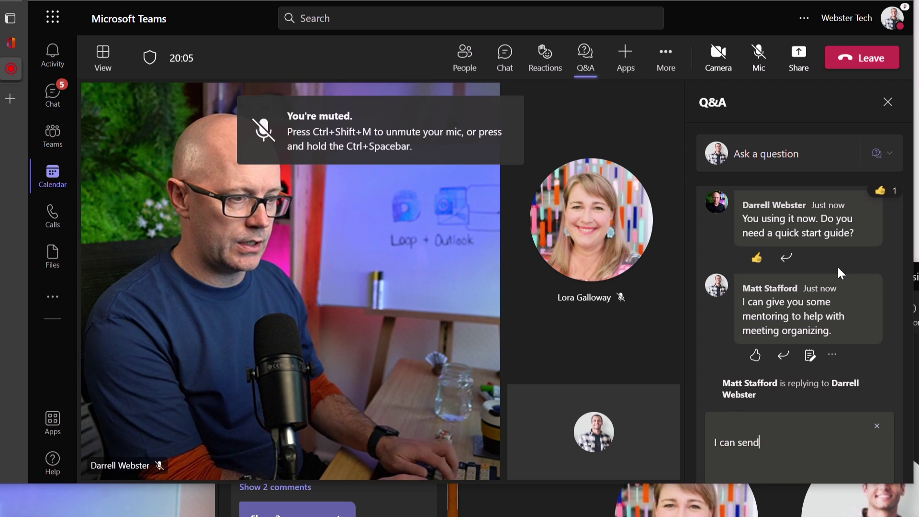
pyautogui.write(' a link to you ')
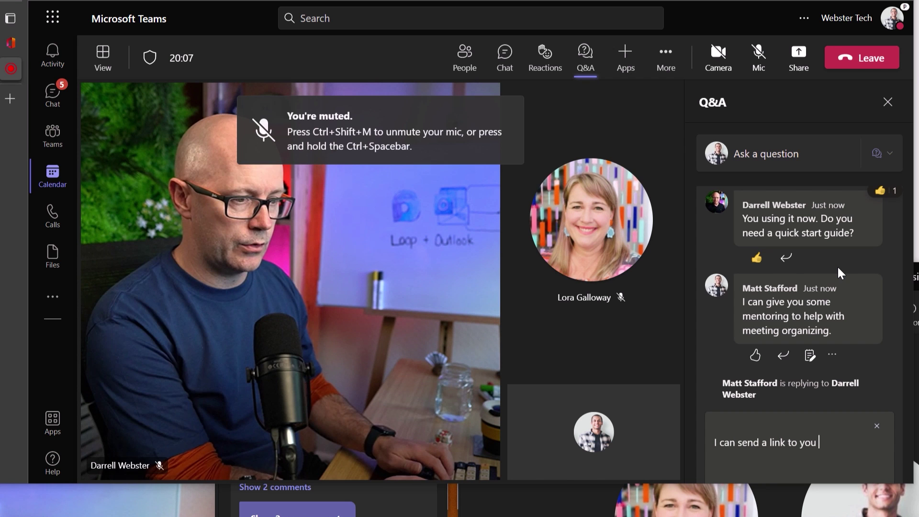
pyautogui.write('shortly.')
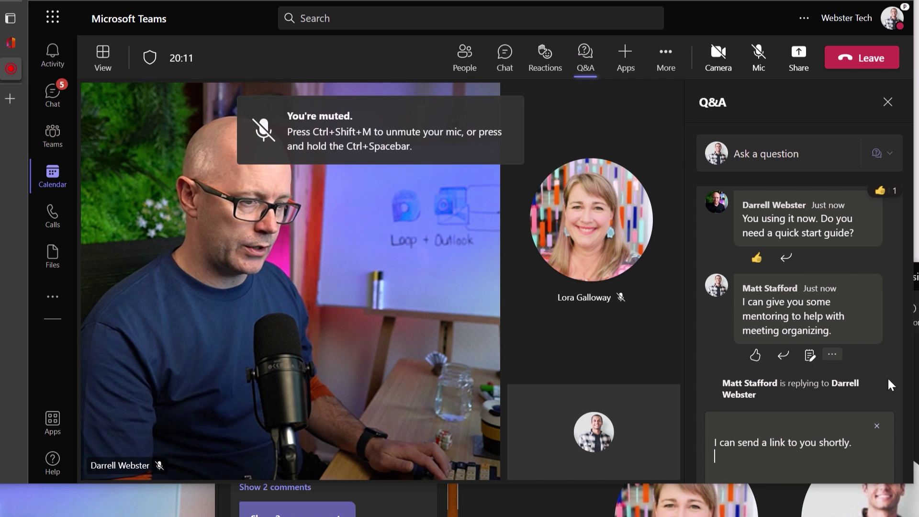
pyautogui.scroll(-2, 880, 431)
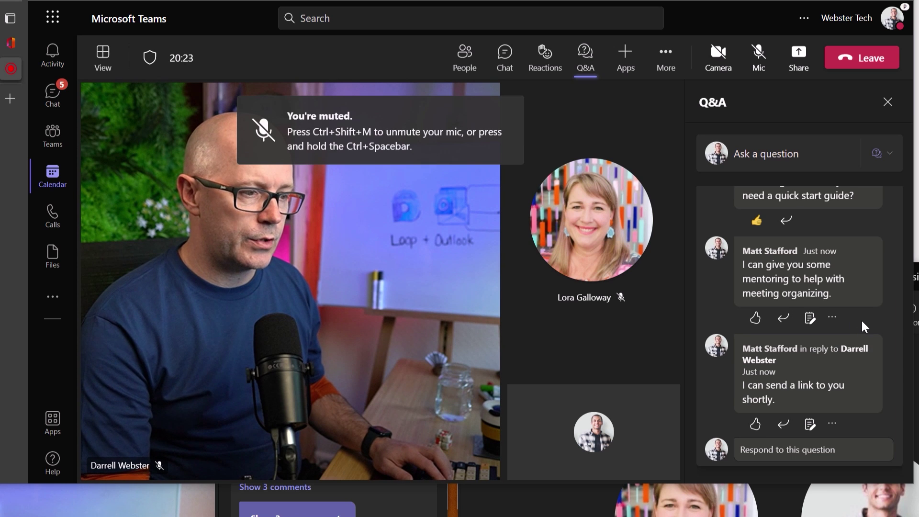
# Step: Review the Q&A thread, expanding the new comments in the question author's window to read the replies
pyautogui.scroll(3, 862, 325)
pyautogui.scroll(-2, 861, 325)
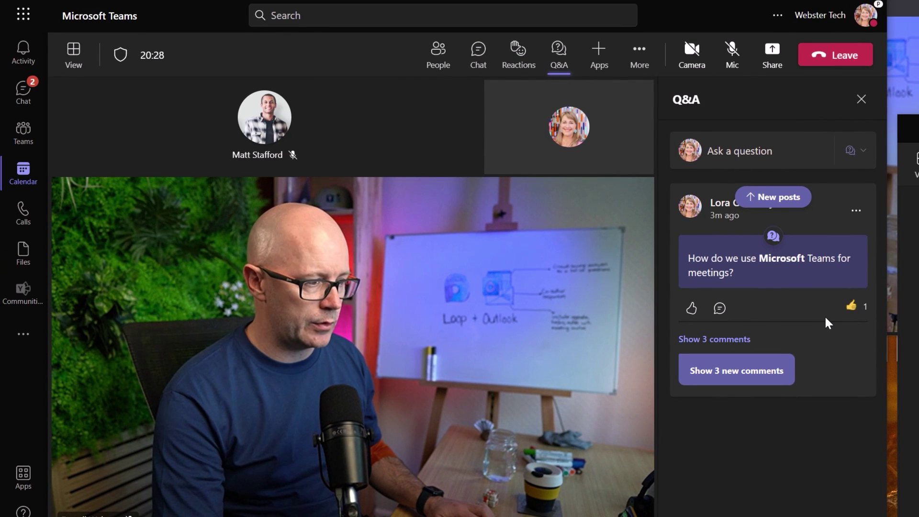
pyautogui.click(720, 340)
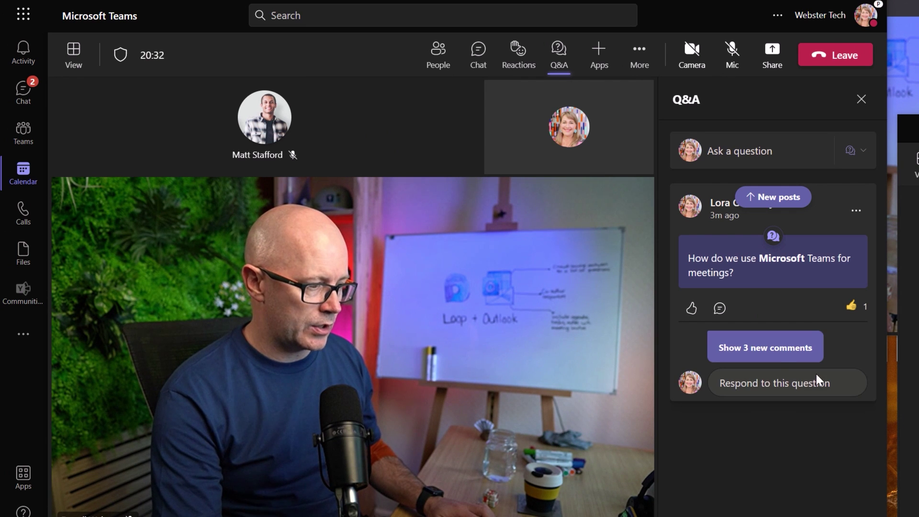
pyautogui.click(765, 349)
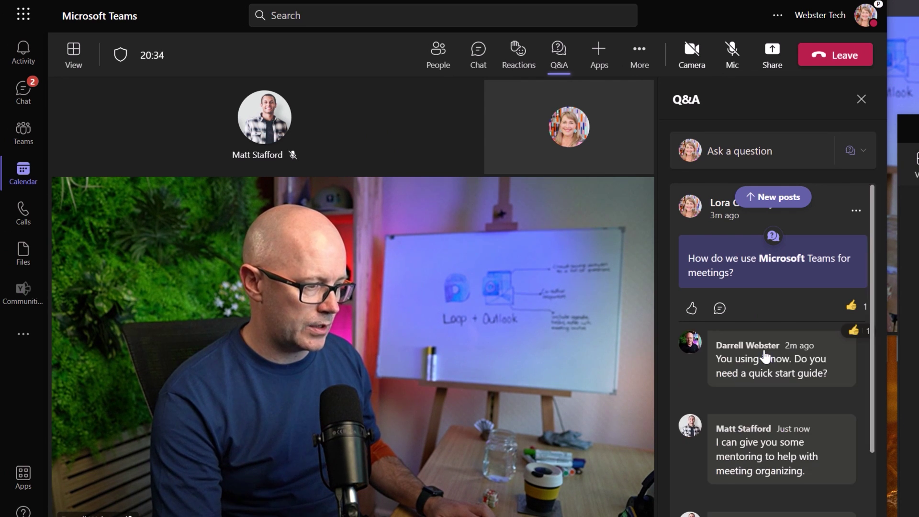
pyautogui.scroll(-3, 812, 398)
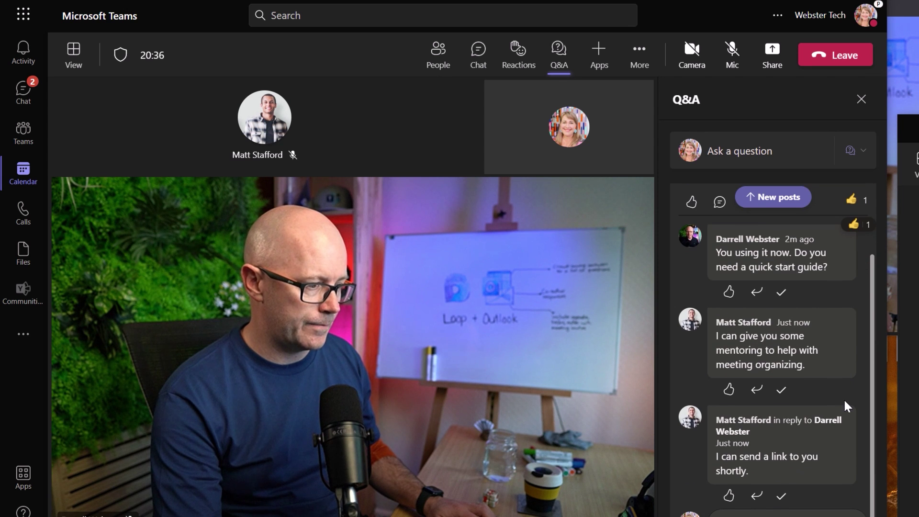
pyautogui.scroll(-1, 847, 402)
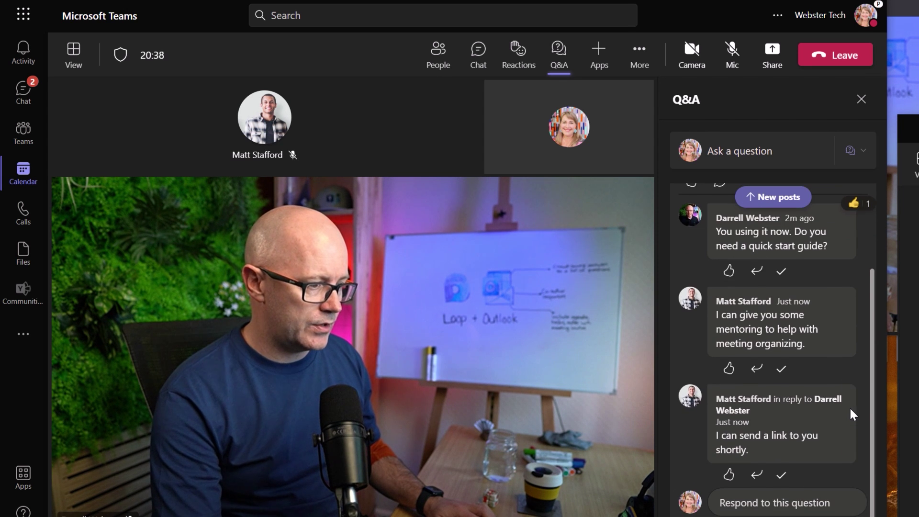
pyautogui.scroll(2, 849, 406)
pyautogui.scroll(1, 848, 409)
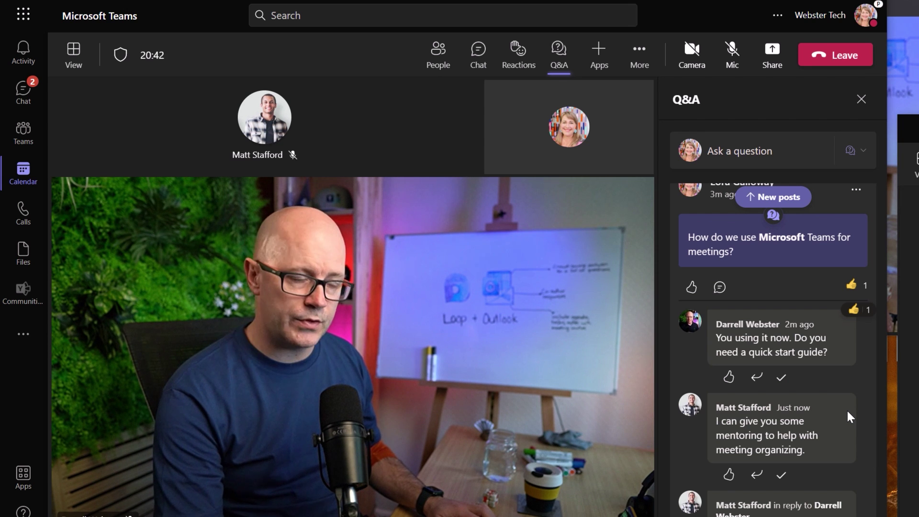
pyautogui.scroll(-1, 846, 417)
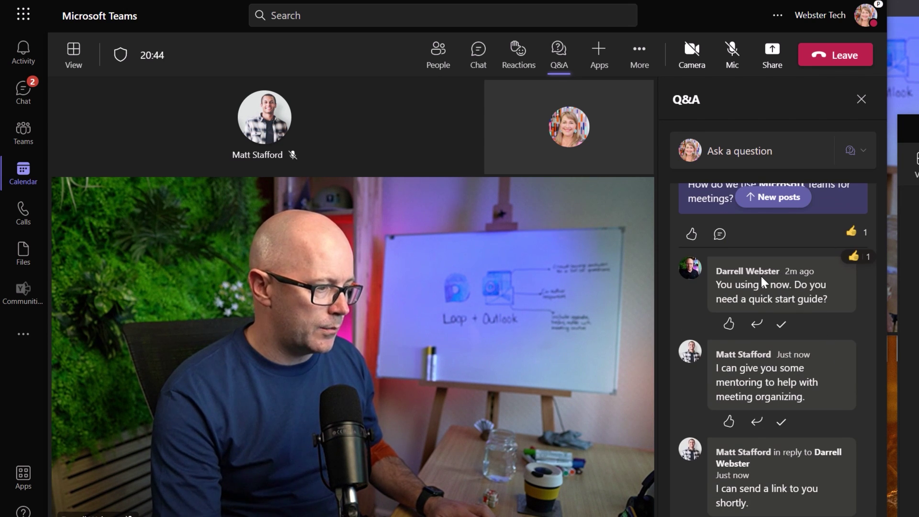
# Step: View the second attendee's "I can send a link to you shortly." reply together with the comment it answers, and return to the thread
pyautogui.scroll(-1, 748, 369)
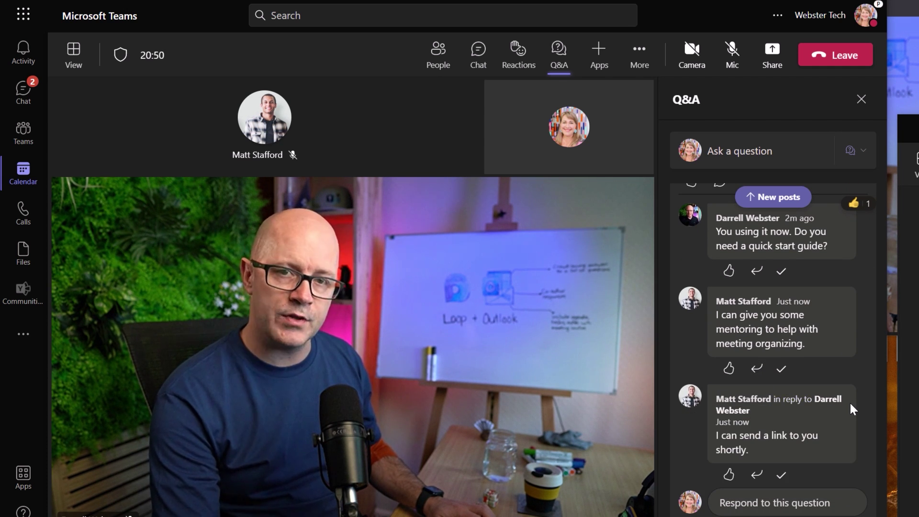
pyautogui.click(792, 401)
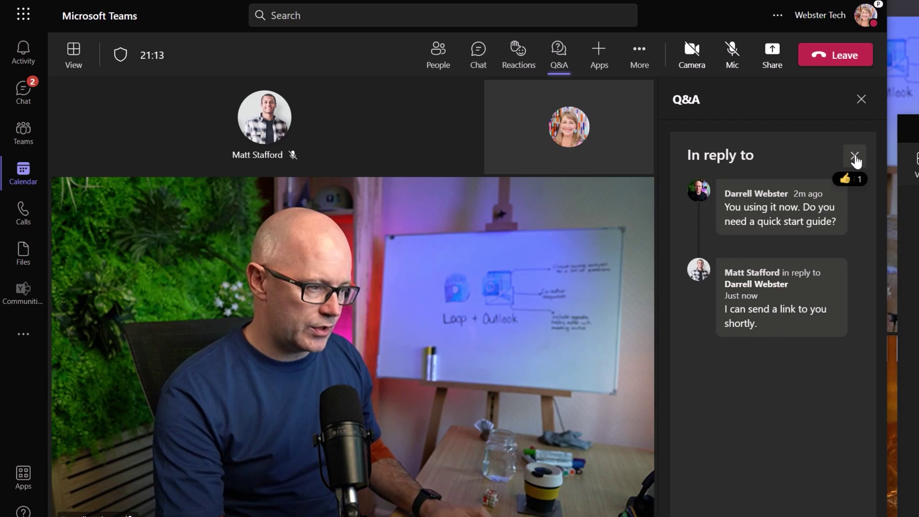
pyautogui.click(855, 157)
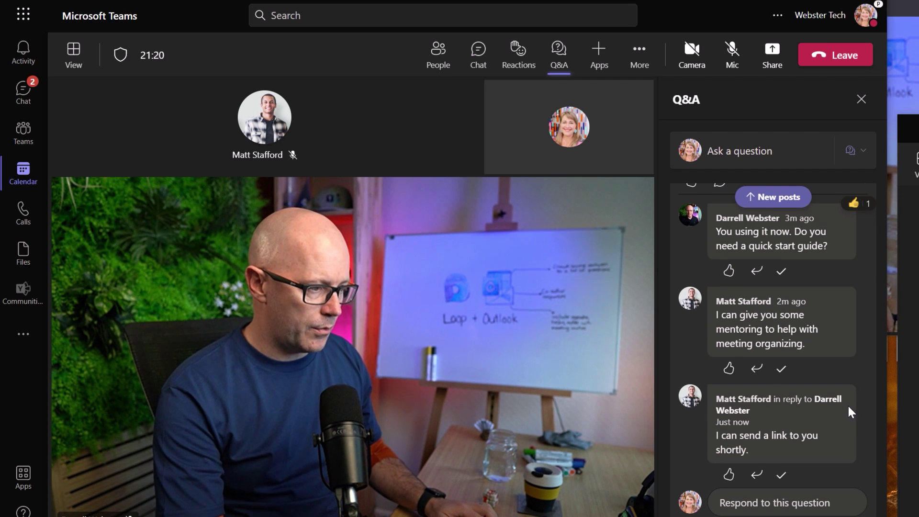
# Step: As the question author, mark the response "I can give you some mentoring to help with meeting organizing." as the best answer
pyautogui.scroll(2, 847, 404)
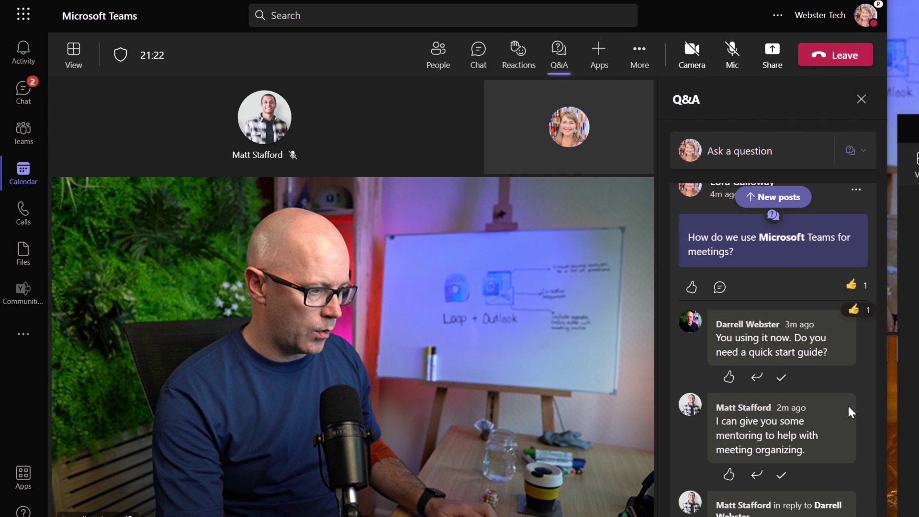
pyautogui.scroll(-1, 847, 404)
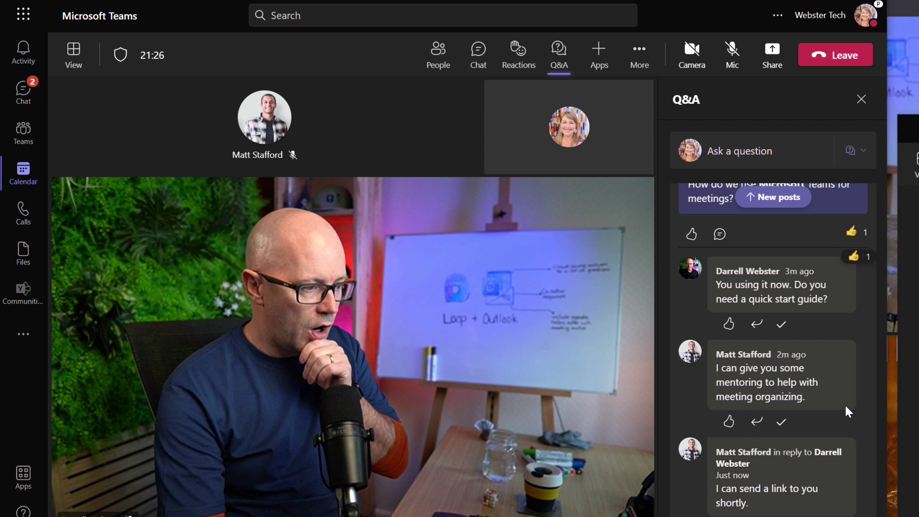
pyautogui.click(781, 422)
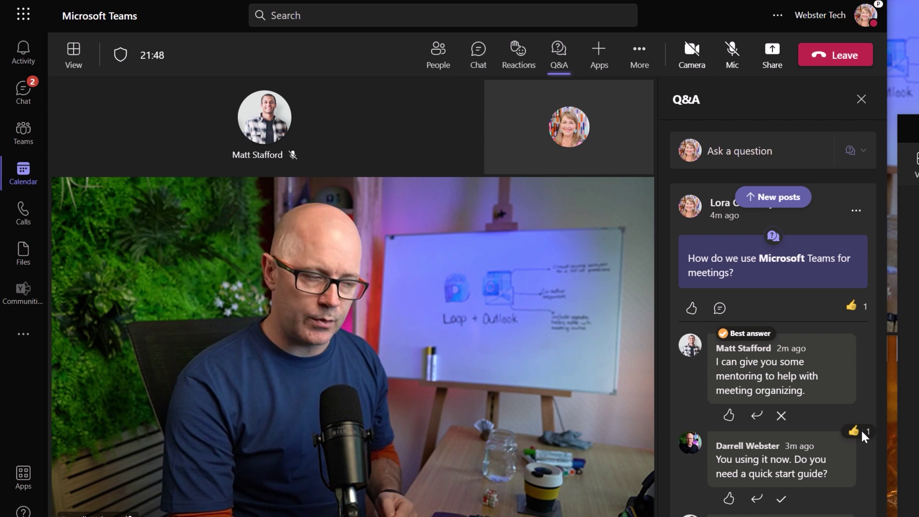
pyautogui.click(781, 208)
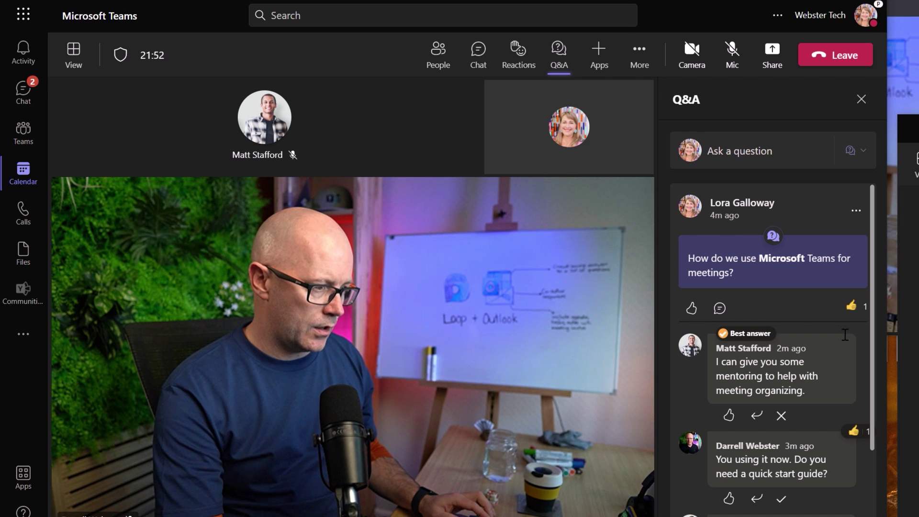
pyautogui.scroll(-3, 805, 373)
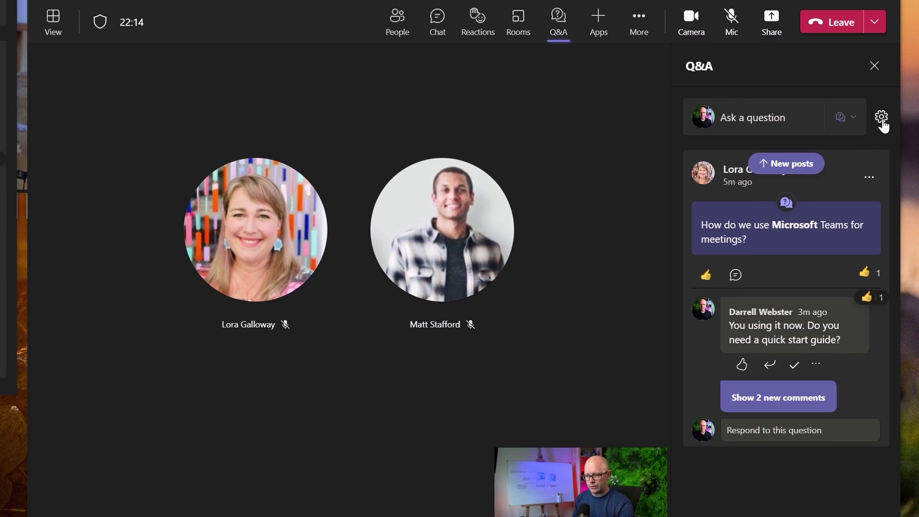
# Step: As the organizer, disallow attendees from asking new questions in the Q&A settings, save, and check the question author's feed
pyautogui.click(881, 118)
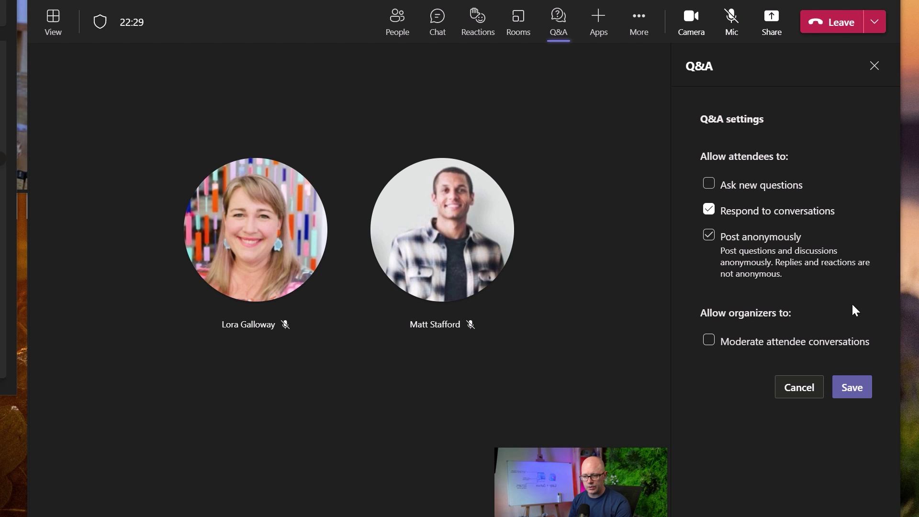
pyautogui.click(855, 395)
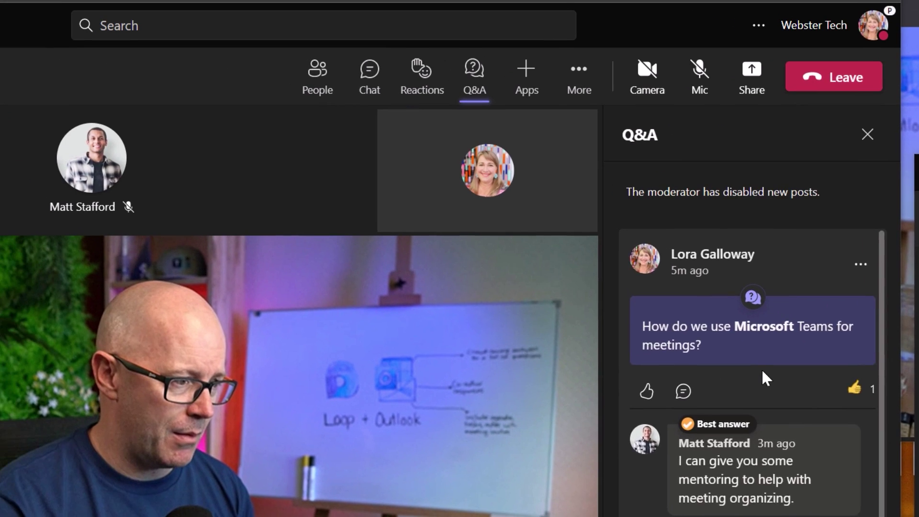
pyautogui.scroll(-3, 763, 373)
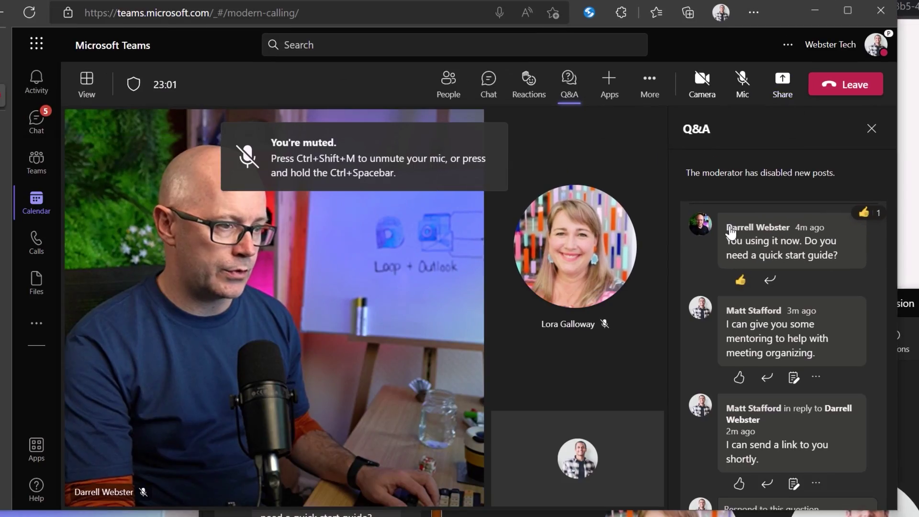
# Step: As the second attendee, respond to the question with "I have some good references to on-demand content" and post it
pyautogui.scroll(-1, 853, 451)
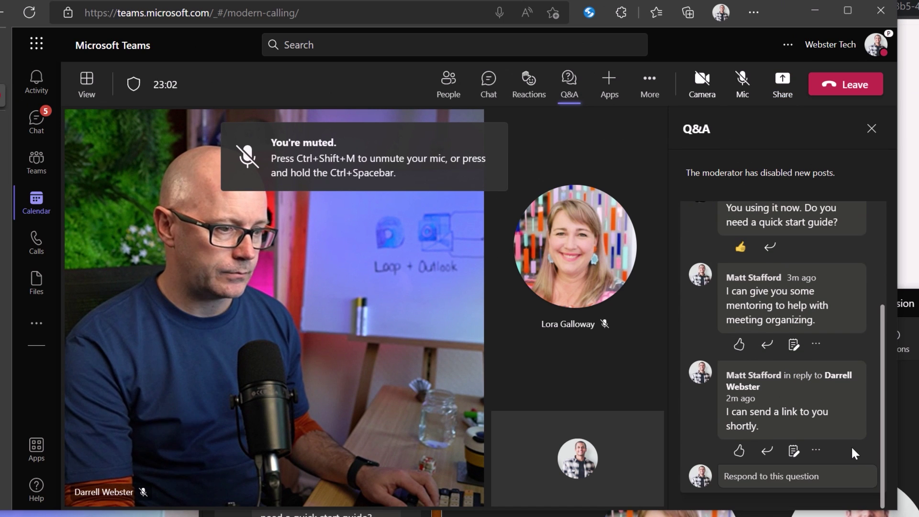
pyautogui.click(765, 482)
pyautogui.write('I')
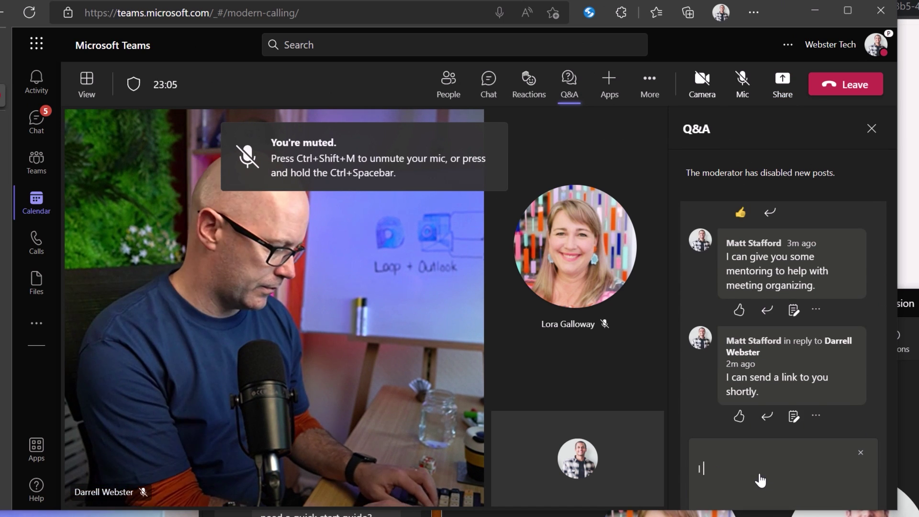
pyautogui.write(' have some good ')
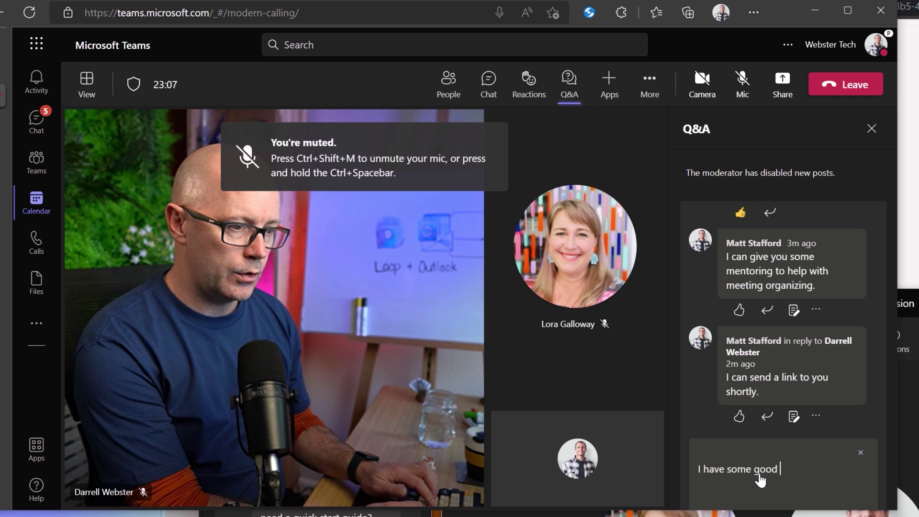
pyautogui.write('reference')
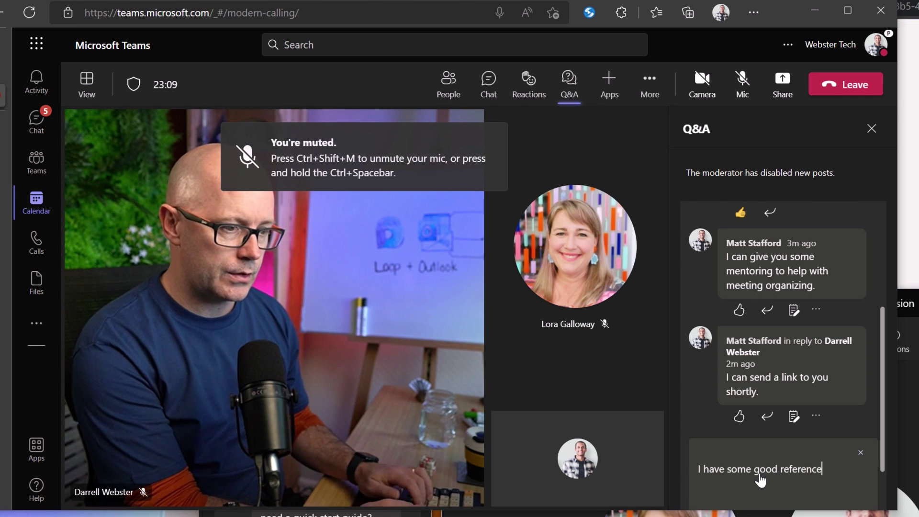
pyautogui.write('s to on')
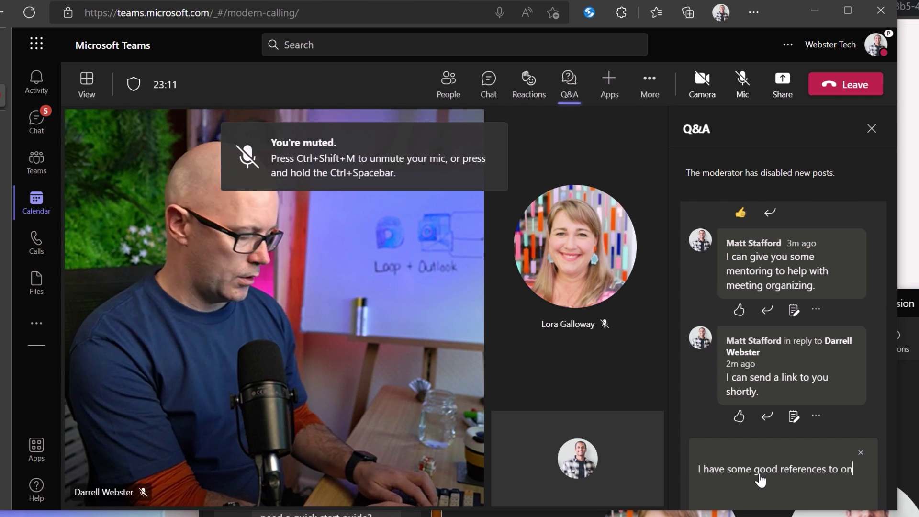
pyautogui.write('-demand content')
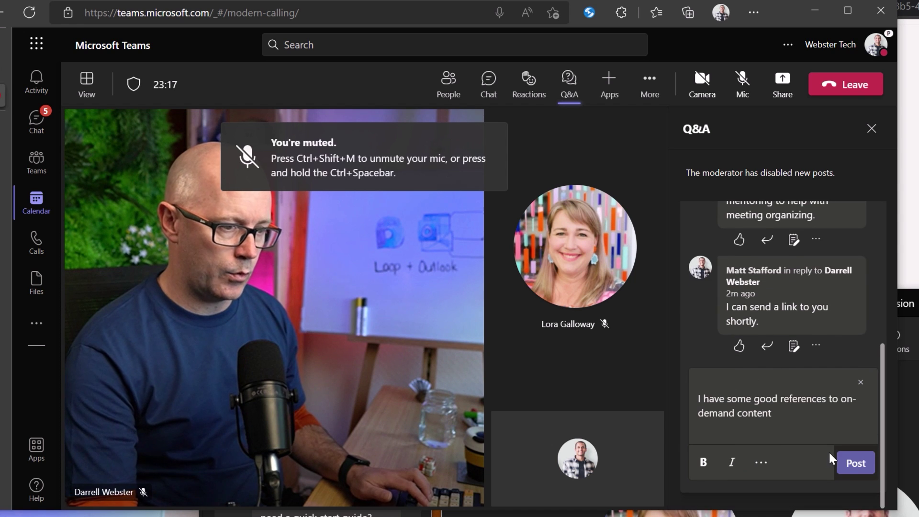
pyautogui.click(841, 461)
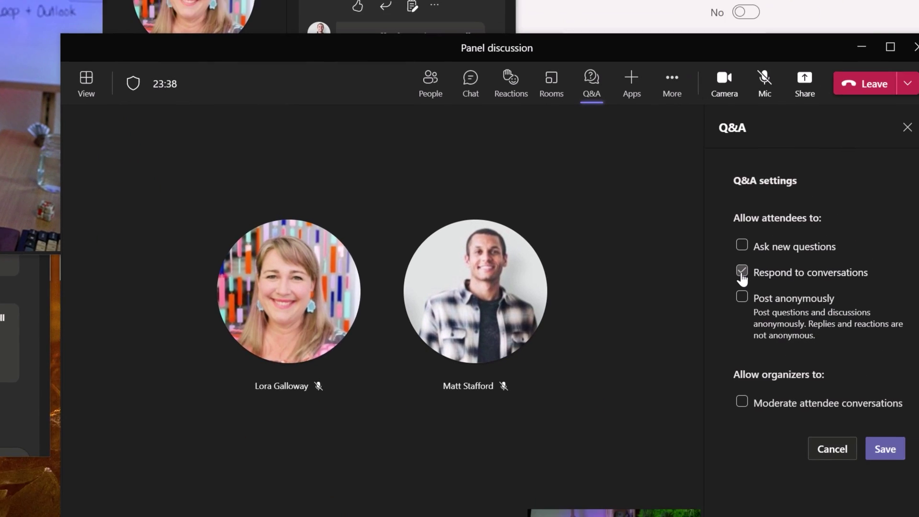
# Step: As the organizer, disallow attendees from responding to conversations in the Q&A settings and save
pyautogui.click(708, 249)
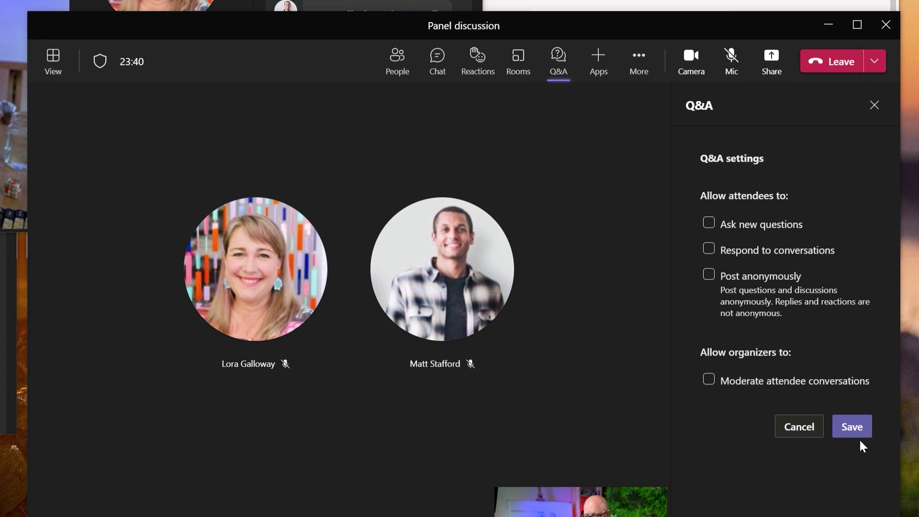
pyautogui.click(852, 427)
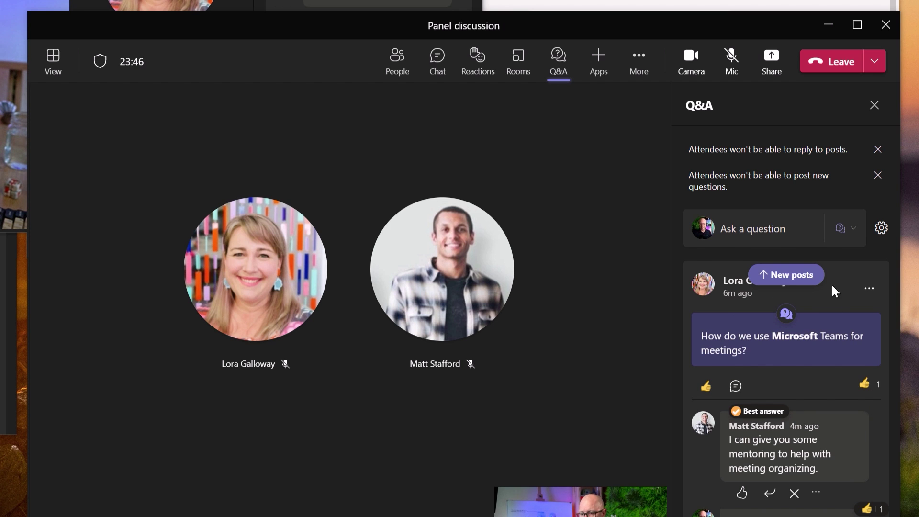
# Step: Allow attendees to ask new questions and respond to conversations, leave anonymous posting off, enable moderation of attendee conversations, and save the Q&A settings
pyautogui.click(882, 230)
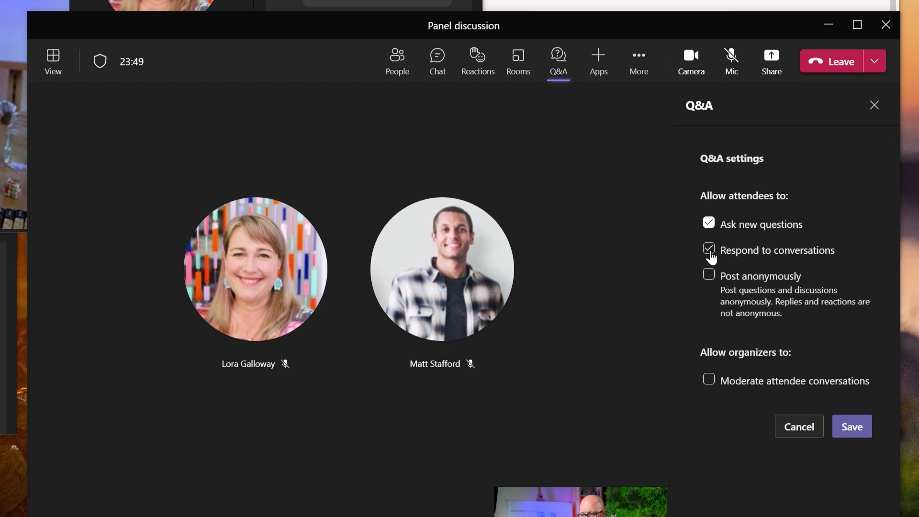
pyautogui.click(761, 277)
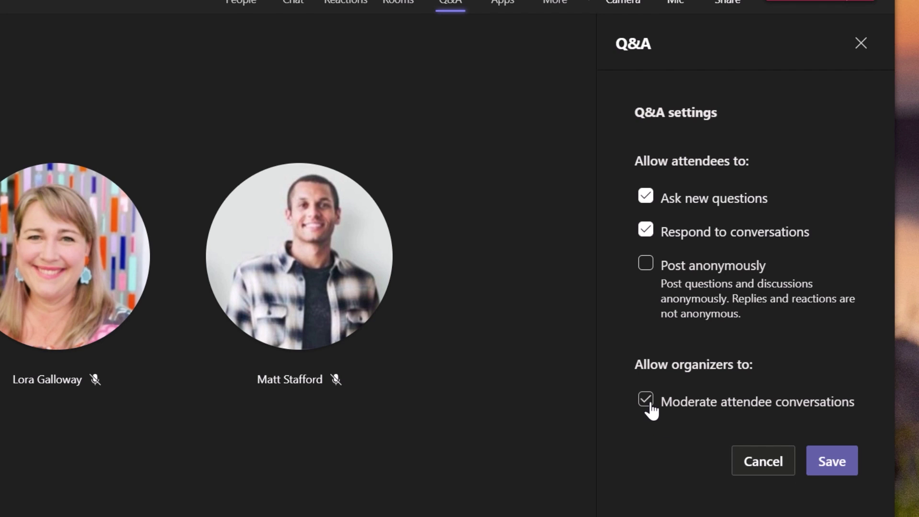
pyautogui.click(842, 468)
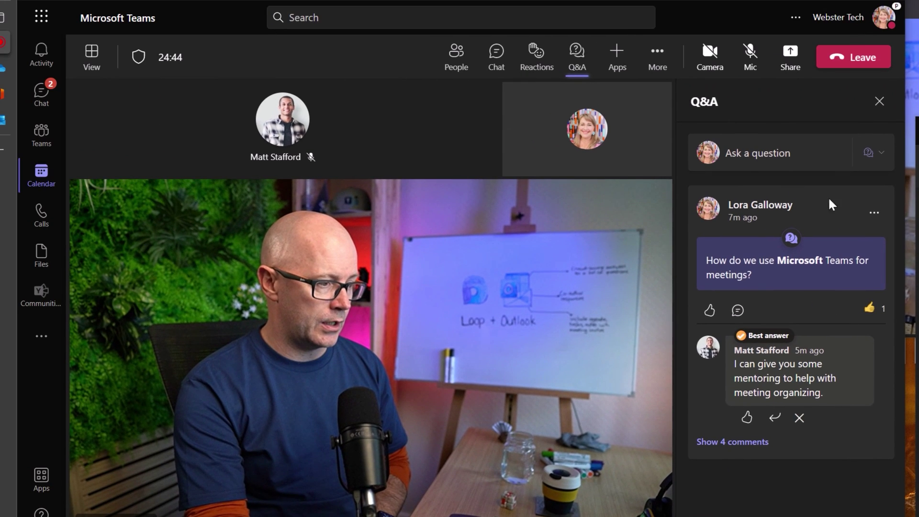
# Step: As the first attendee, submit the new question "What are the figures for this months sales?" to the moderated Q&A
pyautogui.click(792, 162)
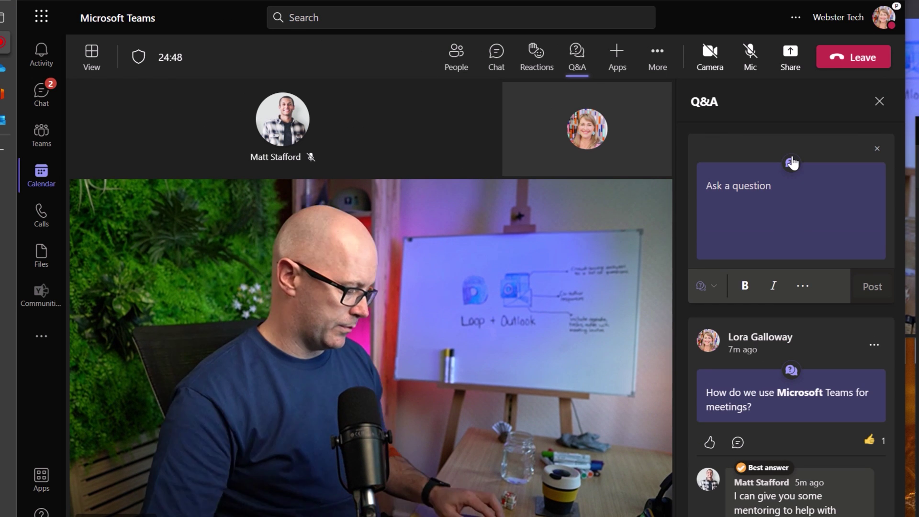
pyautogui.write('What are teh')
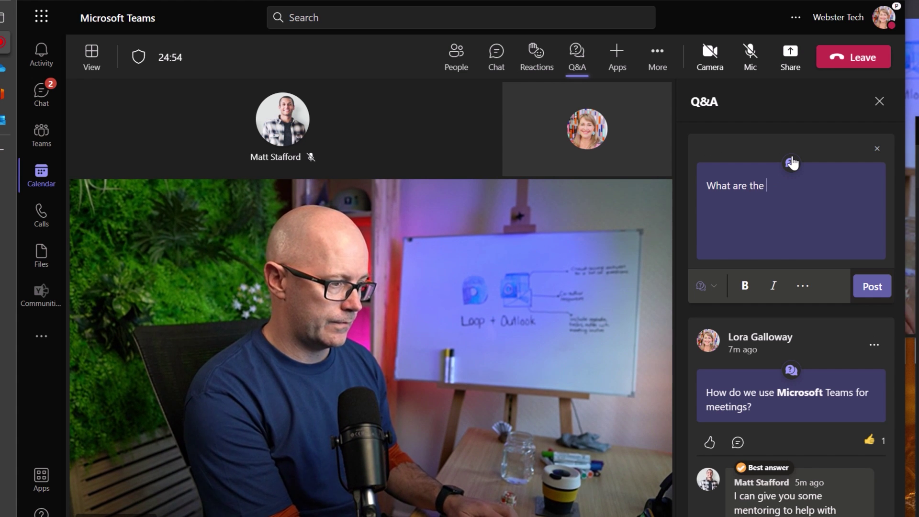
pyautogui.write('figures for this mon t')
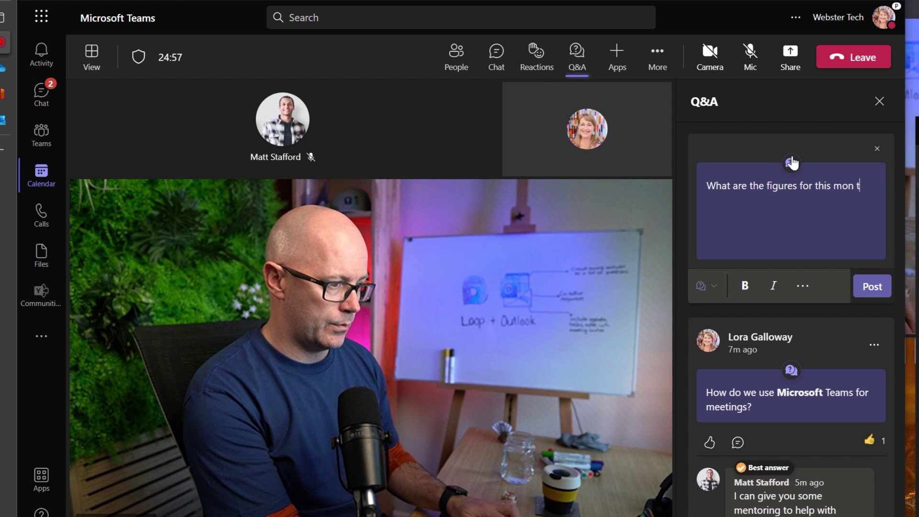
pyautogui.press('BackSpace')
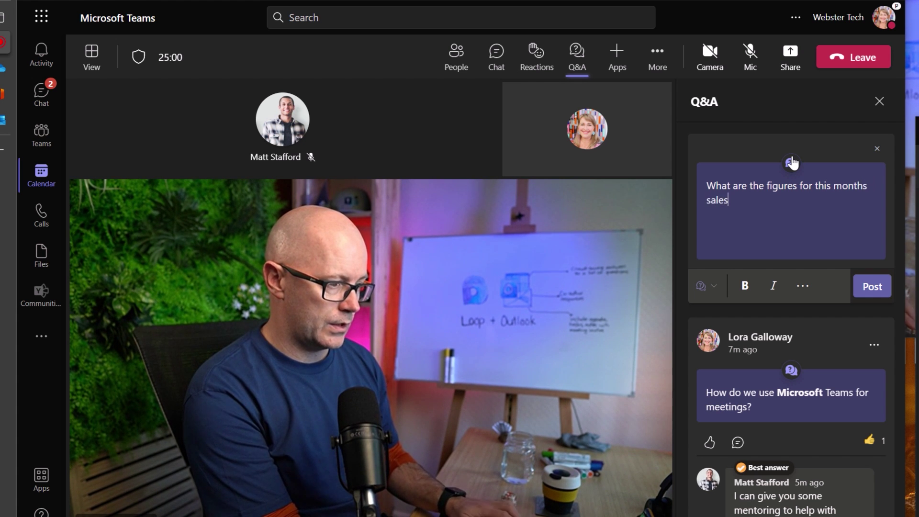
pyautogui.write('ths sales?')
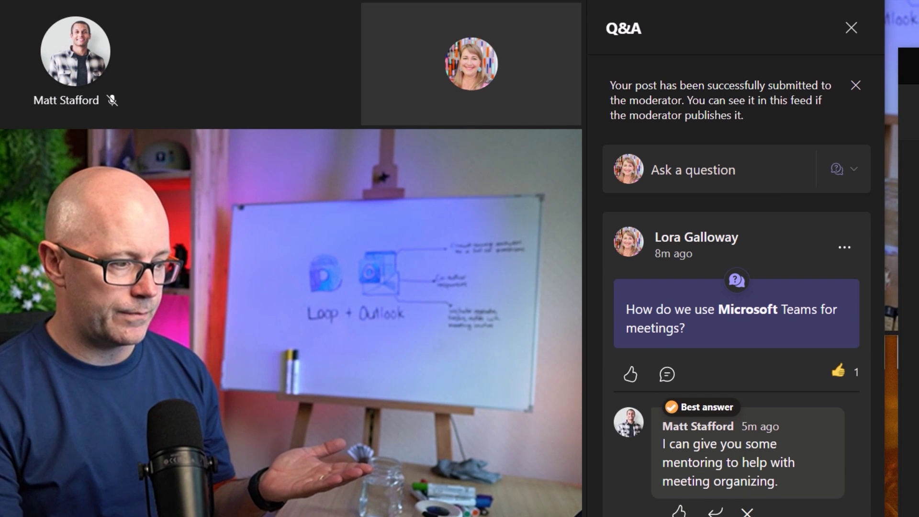
# Step: Look through the attendee's Q&A feed for the newly submitted question, closing and reopening Q&A to refresh it
pyautogui.scroll(-1, 715, 456)
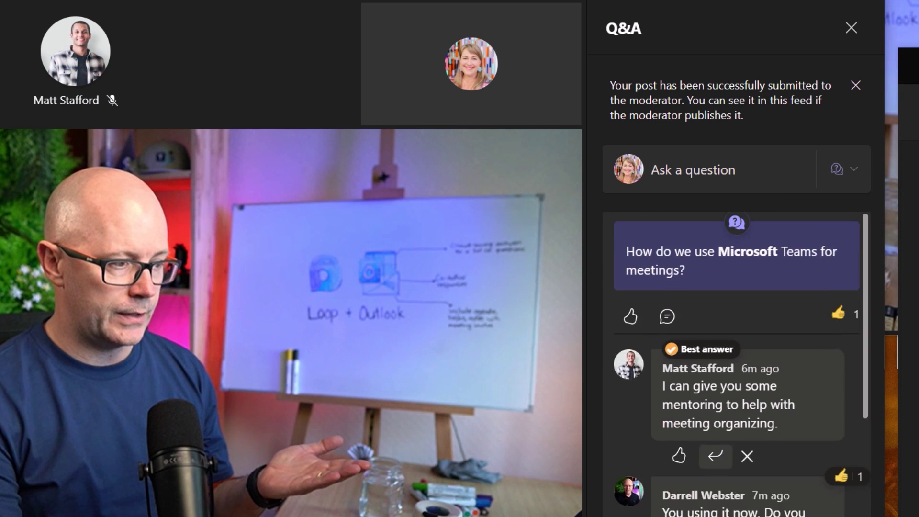
pyautogui.scroll(-3, 691, 497)
pyautogui.scroll(-3, 743, 499)
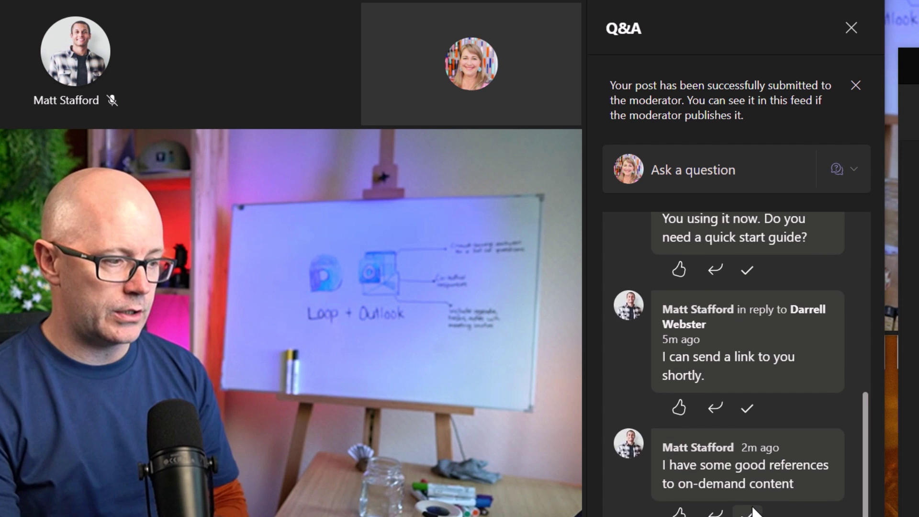
pyautogui.scroll(5, 766, 454)
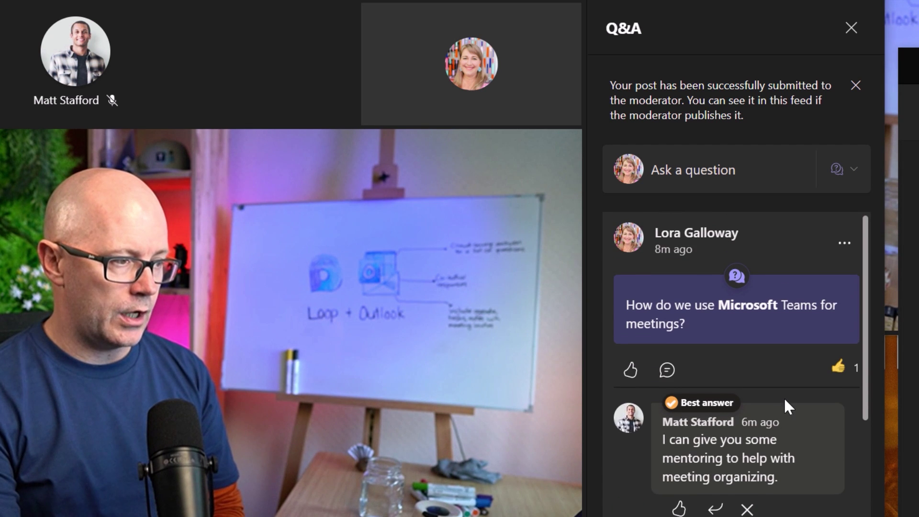
pyautogui.click(852, 30)
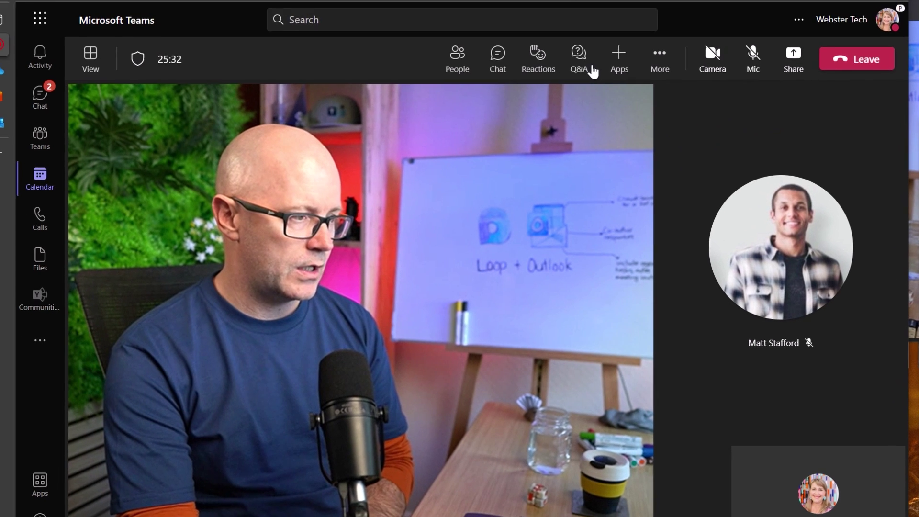
pyautogui.click(505, 14)
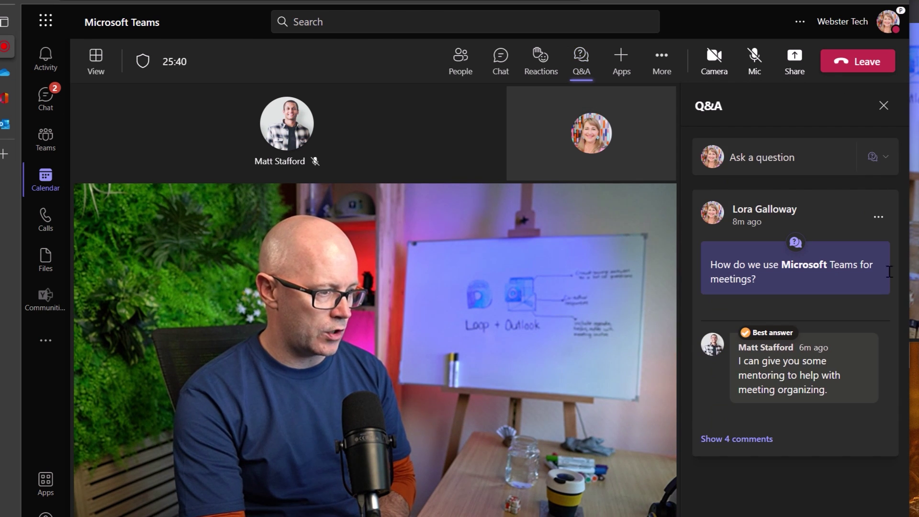
pyautogui.moveTo(871, 303)
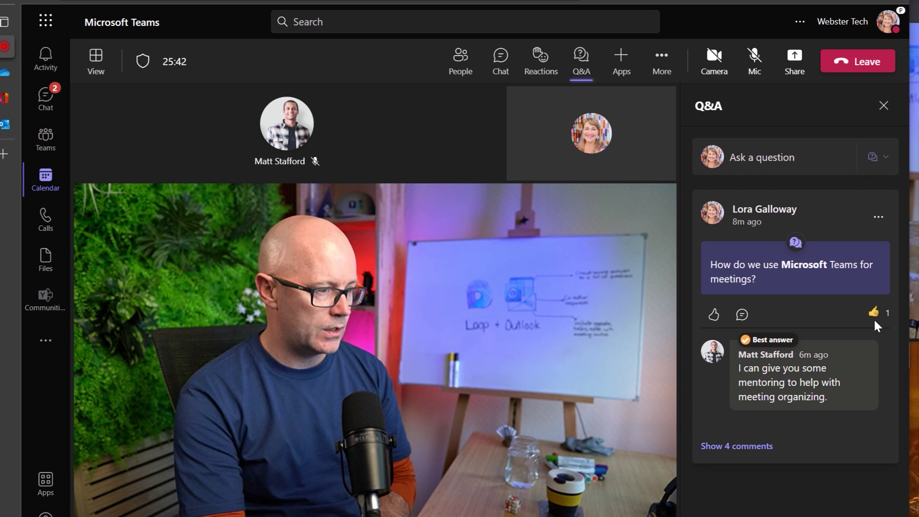
pyautogui.moveTo(877, 323)
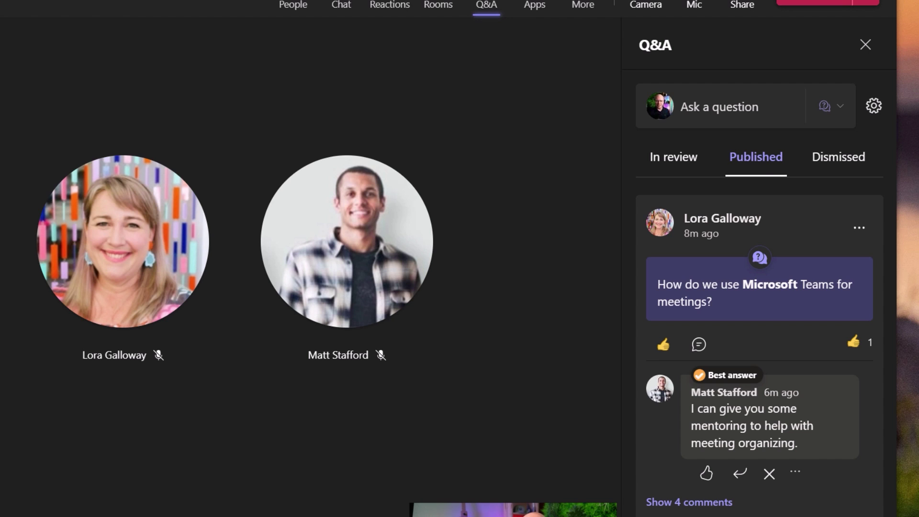
# Step: As the organizer, publish the in-review question "What are the figures for this months sales?" and display the published questions
pyautogui.click(672, 161)
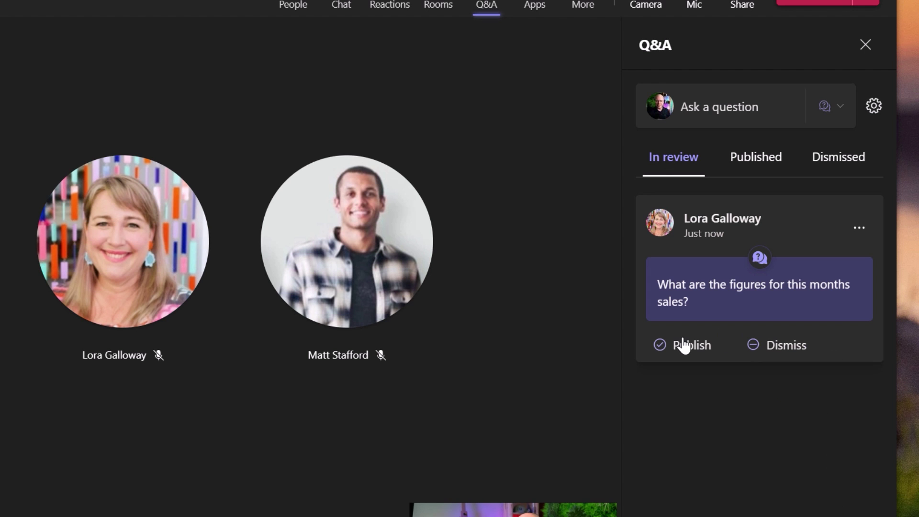
pyautogui.click(860, 230)
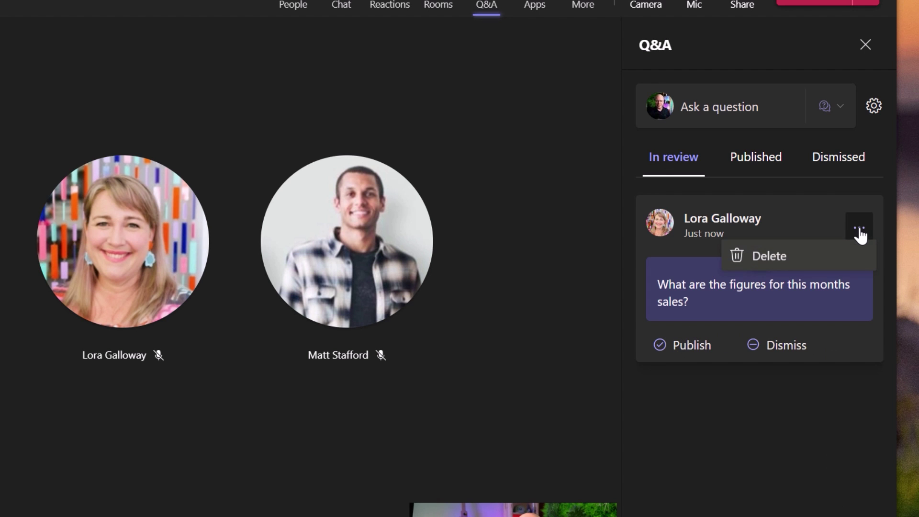
pyautogui.click(740, 429)
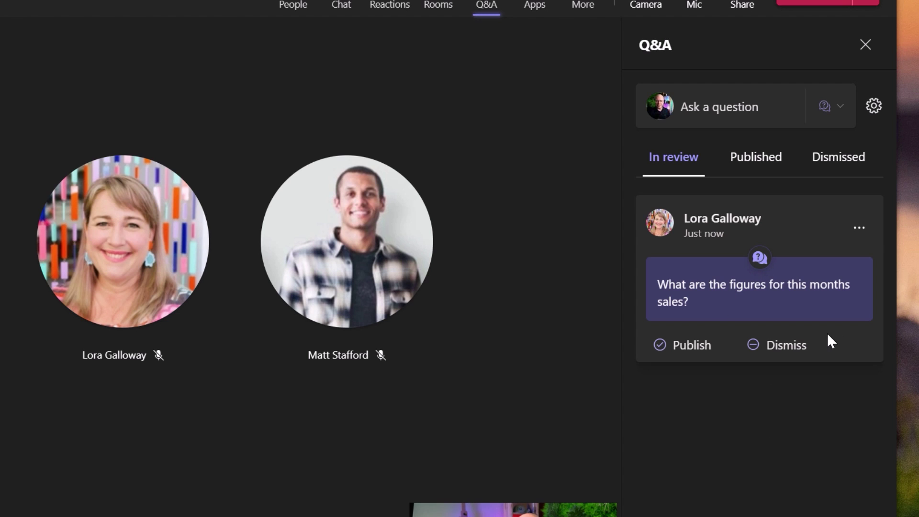
pyautogui.click(865, 236)
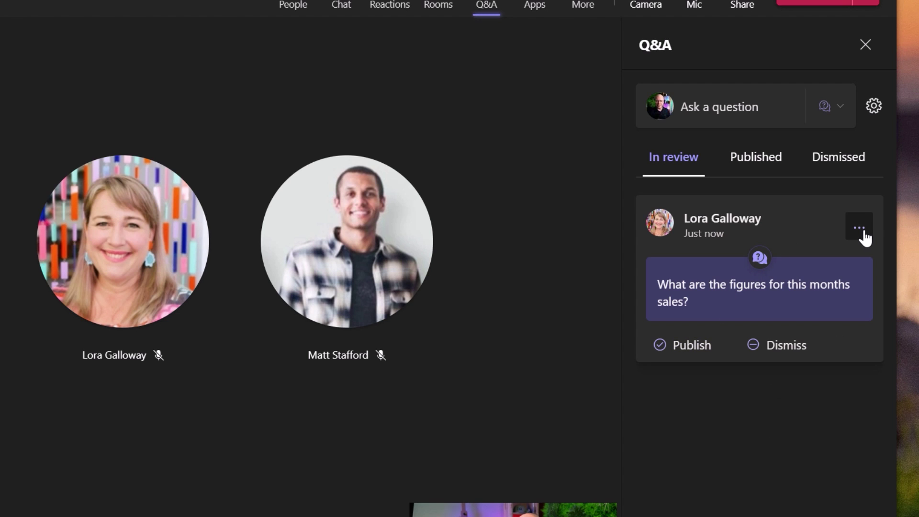
pyautogui.click(798, 311)
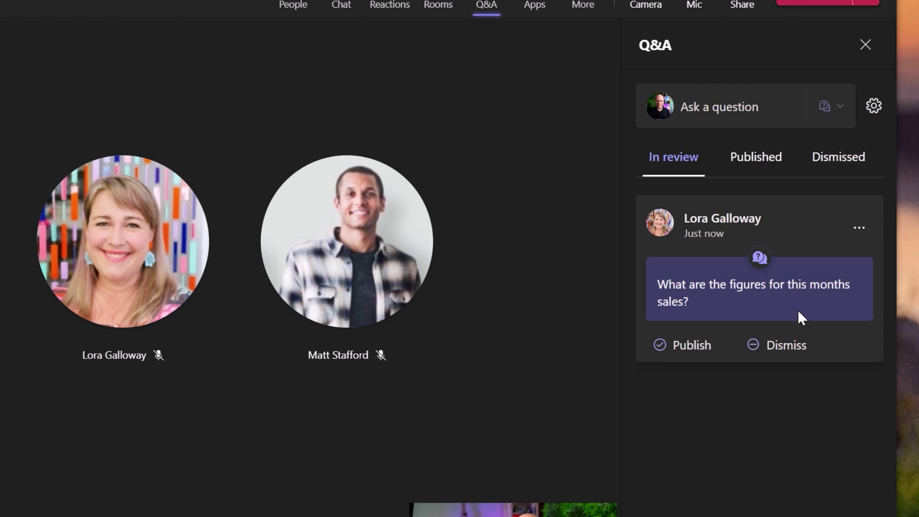
pyautogui.click(682, 354)
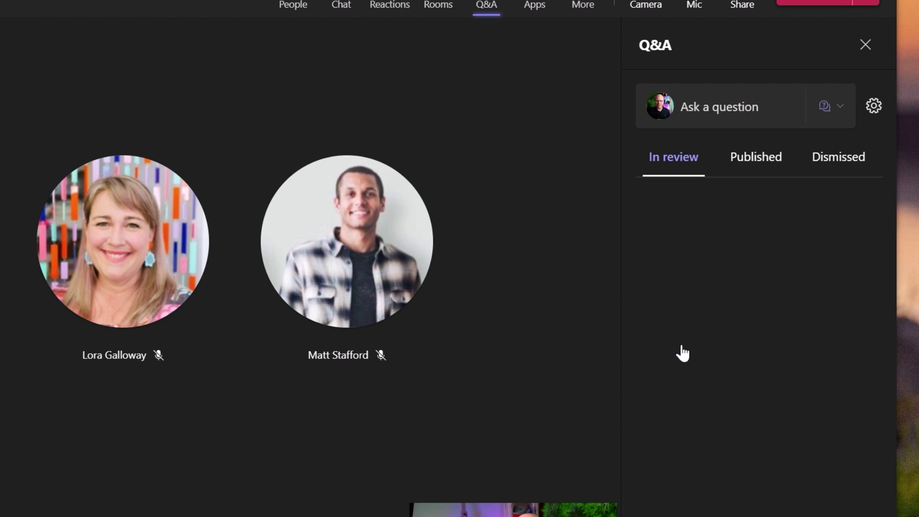
pyautogui.click(750, 163)
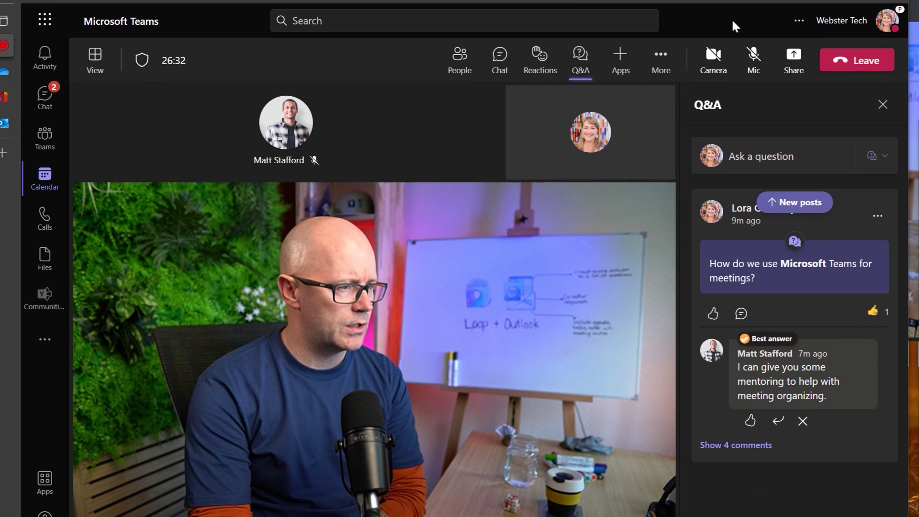
# Step: Load the new posts in both attendees' Q&A feeds and, as the second attendee, like the question about this month's sales figures
pyautogui.click(800, 205)
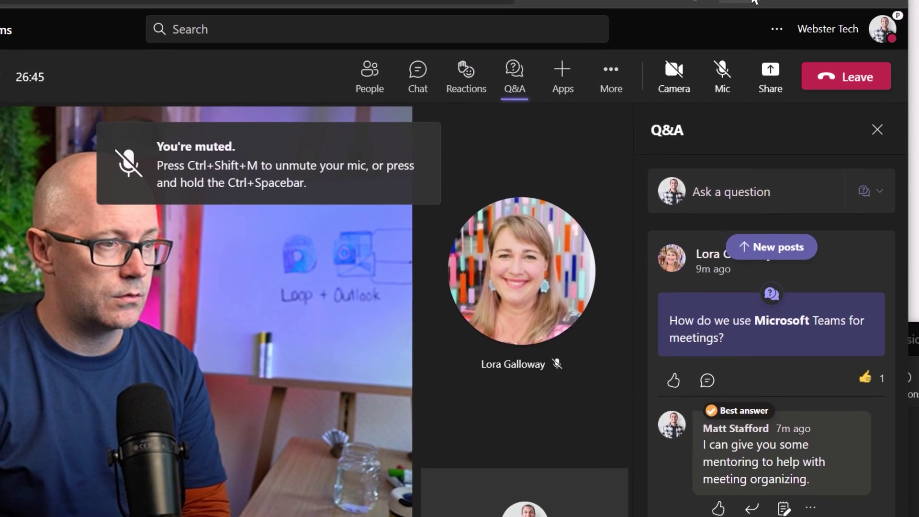
pyautogui.hotkey('alt', 'f')
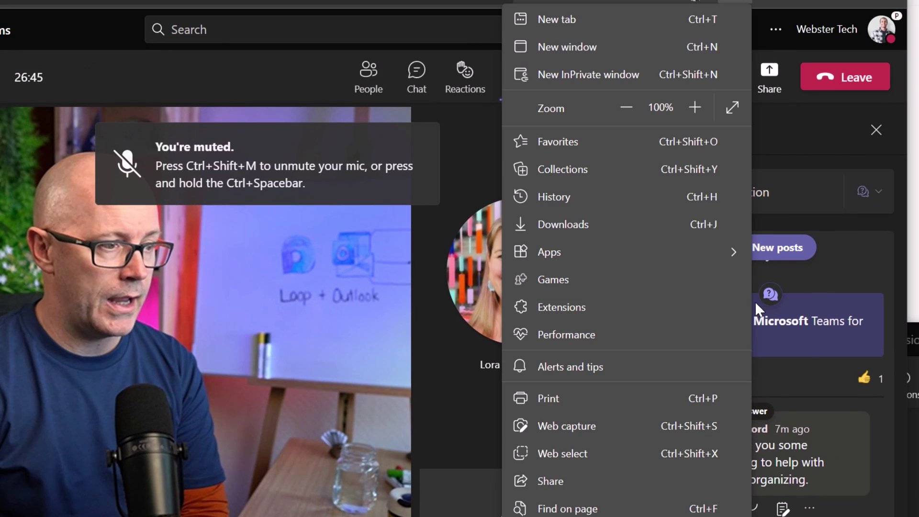
pyautogui.click(829, 137)
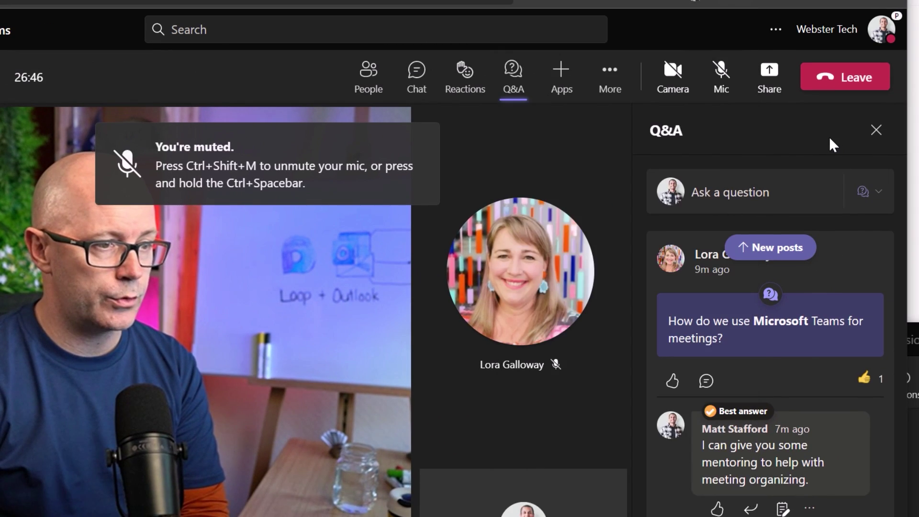
pyautogui.click(766, 249)
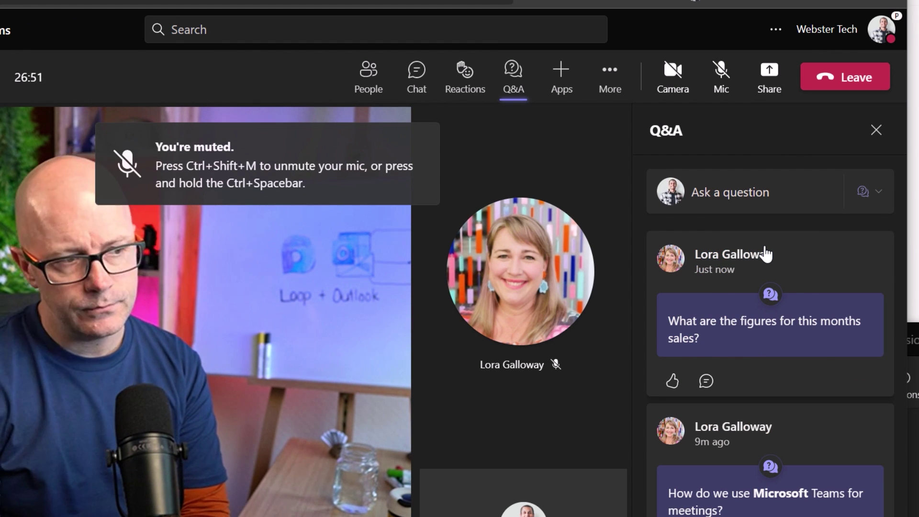
pyautogui.click(675, 381)
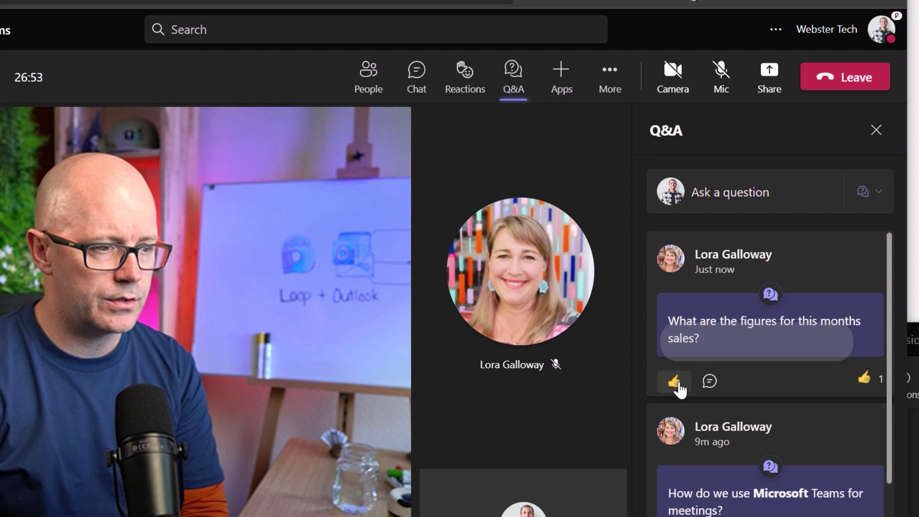
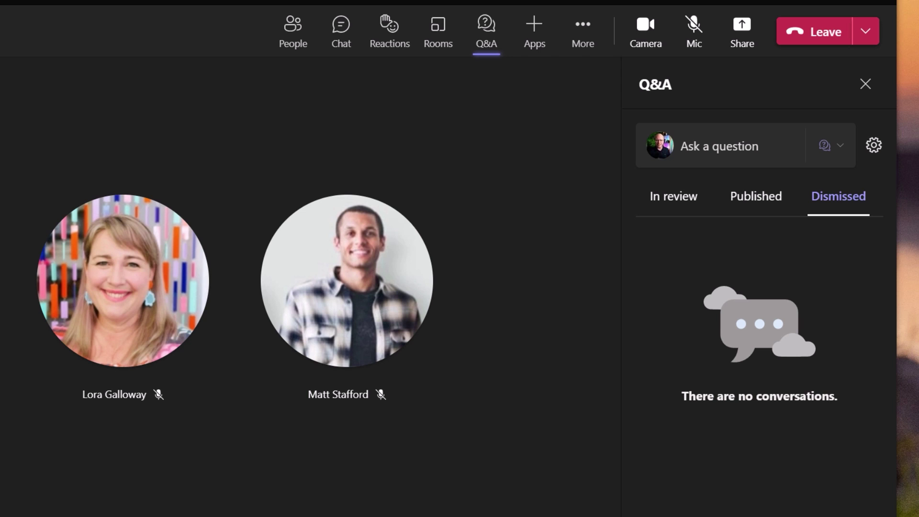
# Step: As the organizer, end the meeting for everyone
pyautogui.click(865, 34)
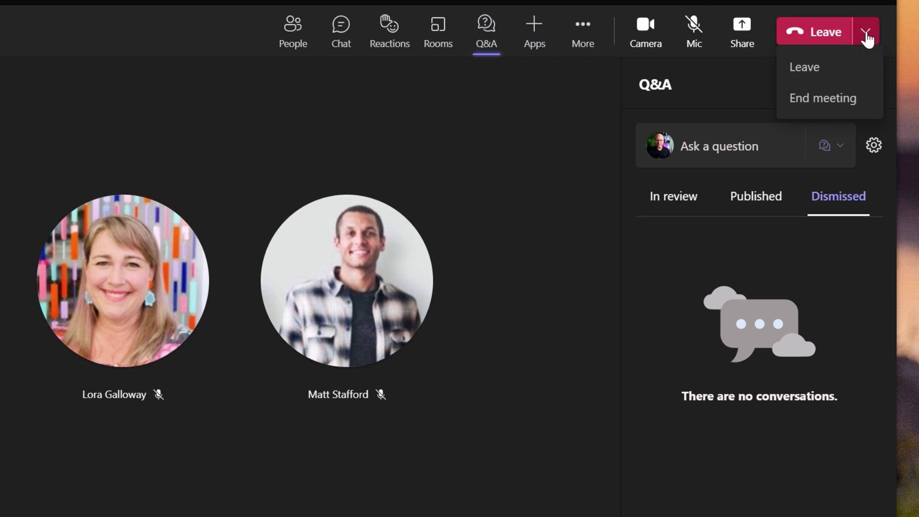
pyautogui.click(815, 100)
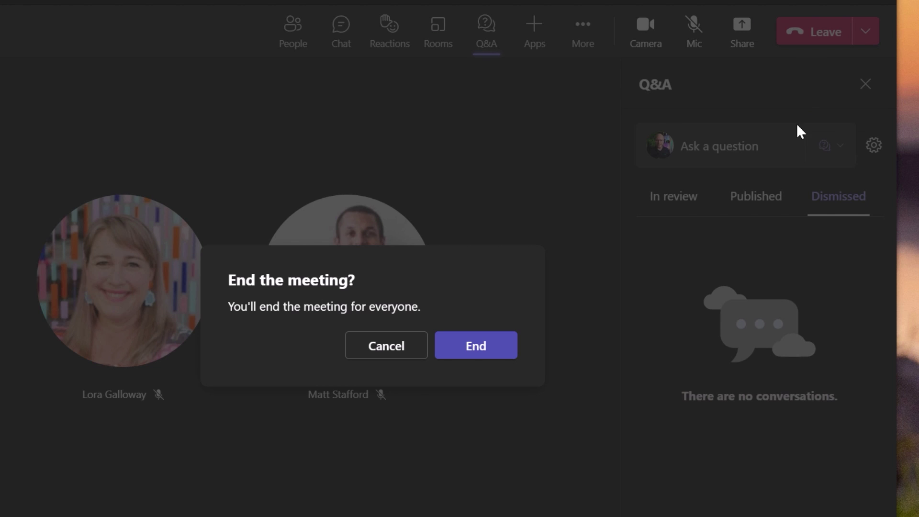
pyautogui.click(496, 352)
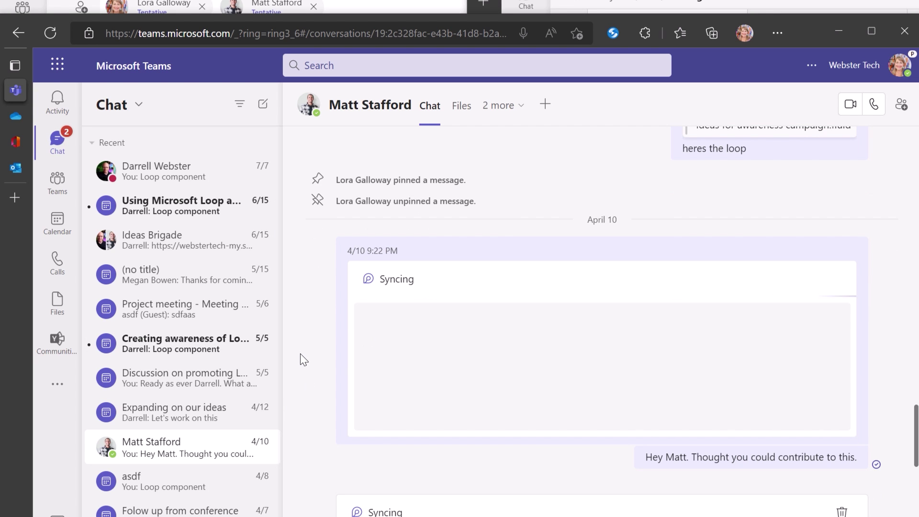
# Step: As the first attendee, open the Panel discussion meeting from the calendar and check its chat and details for Q&A
pyautogui.click(55, 229)
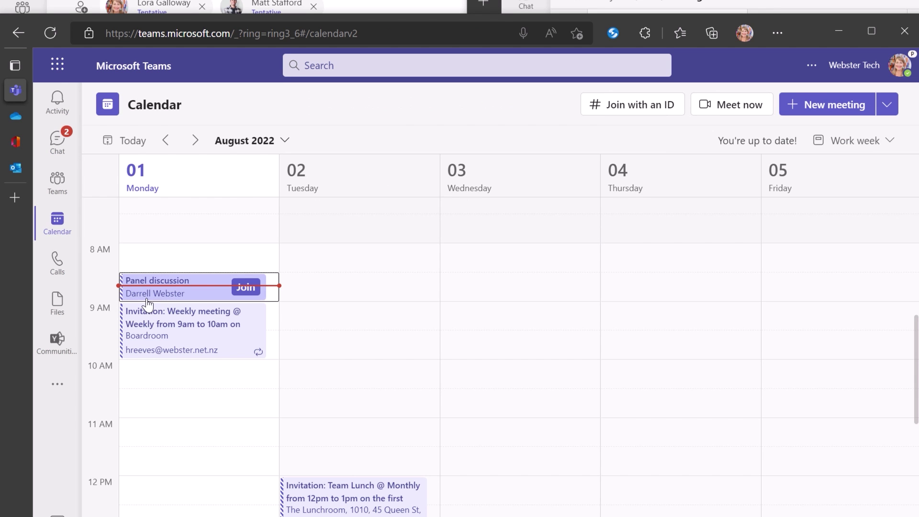
pyautogui.click(197, 298)
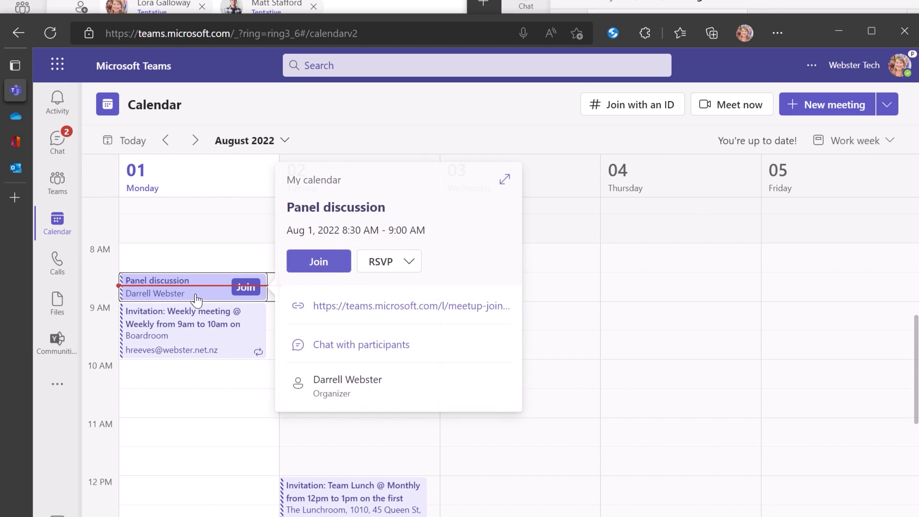
pyautogui.click(503, 182)
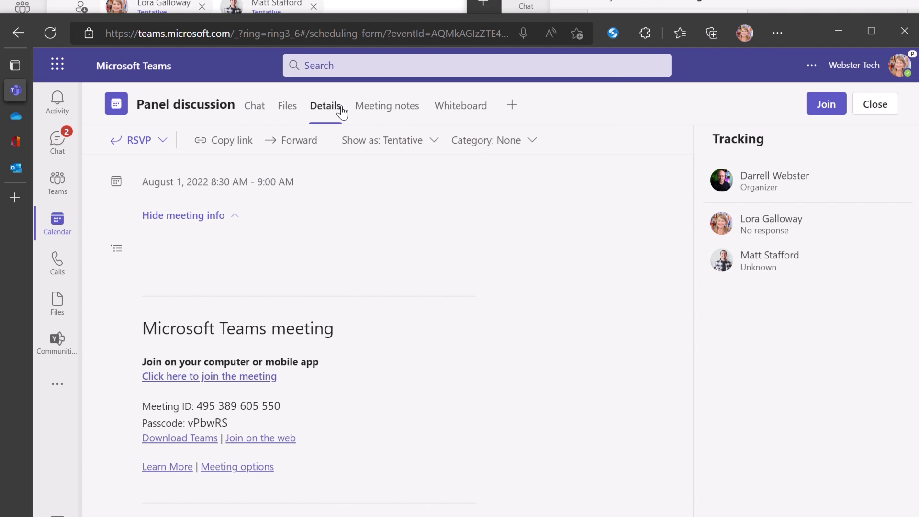
pyautogui.click(249, 109)
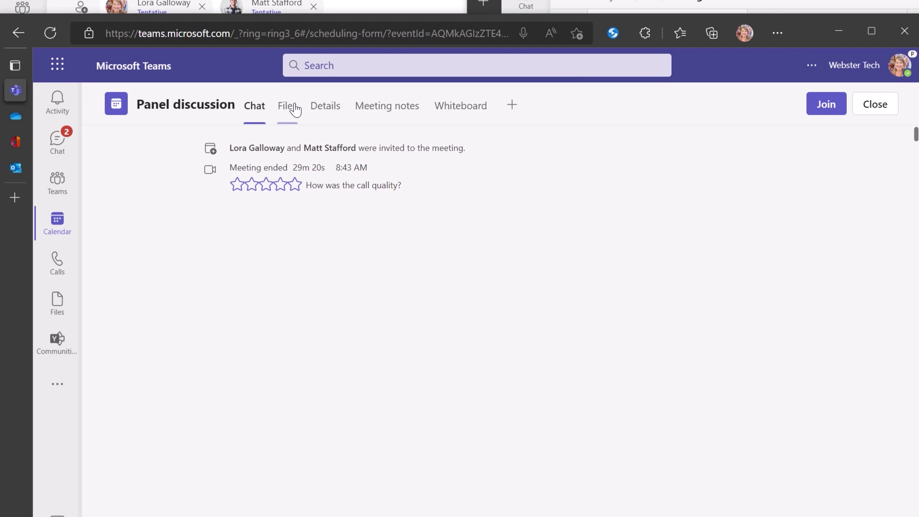
pyautogui.click(329, 112)
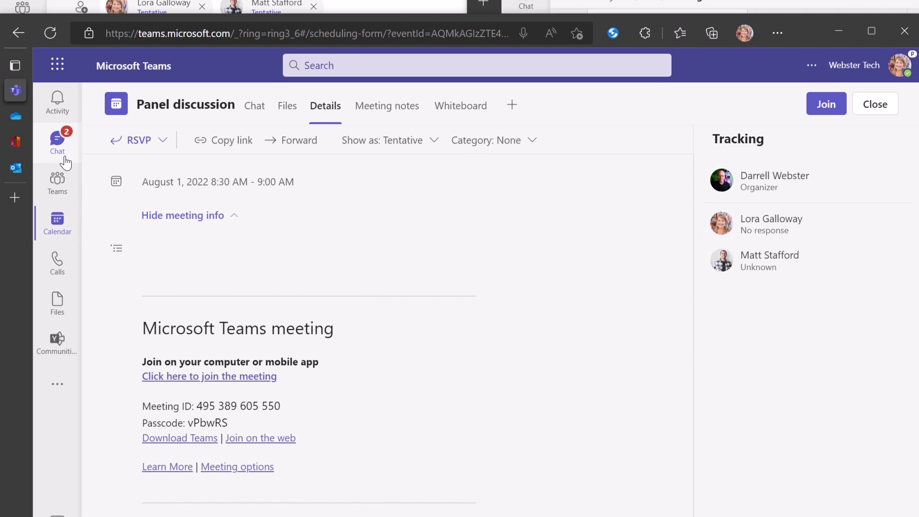
# Step: Look through the first attendee's recent chats for the Panel discussion meeting, opening the untitled meeting chat dated 5/15
pyautogui.click(57, 144)
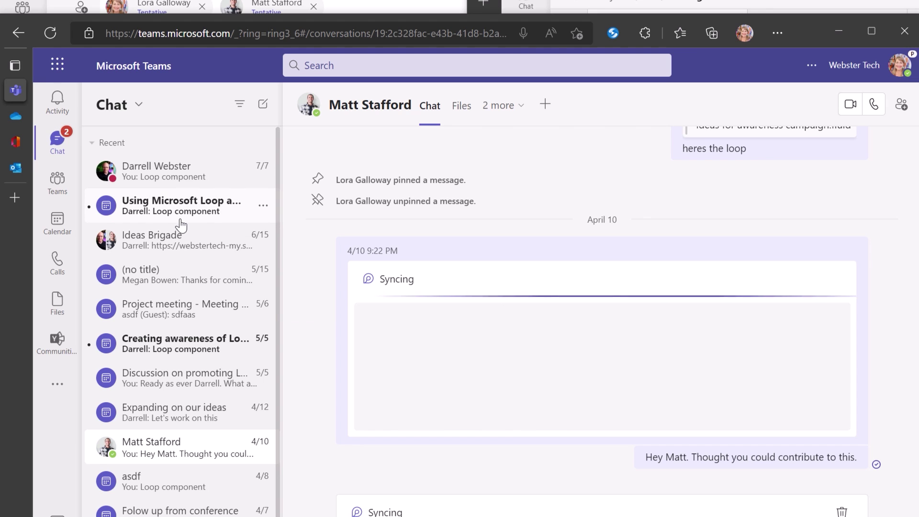
pyautogui.click(182, 283)
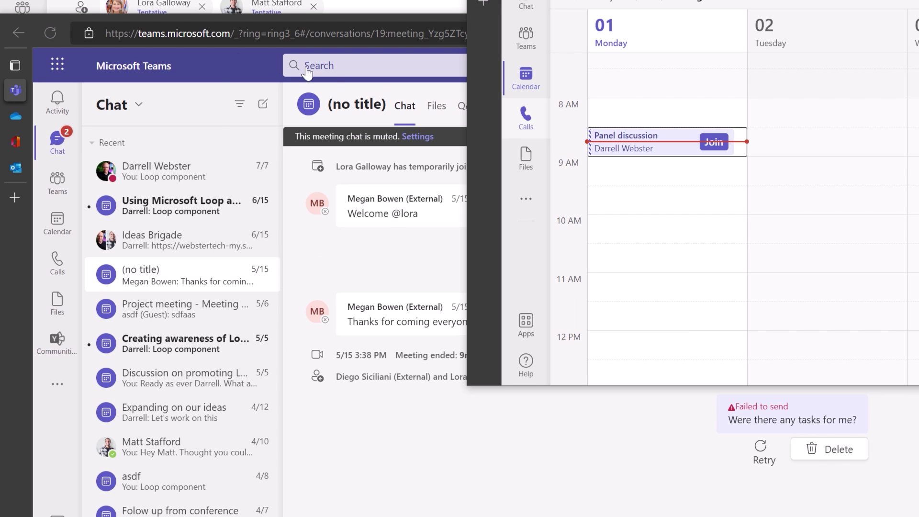
pyautogui.click(218, 79)
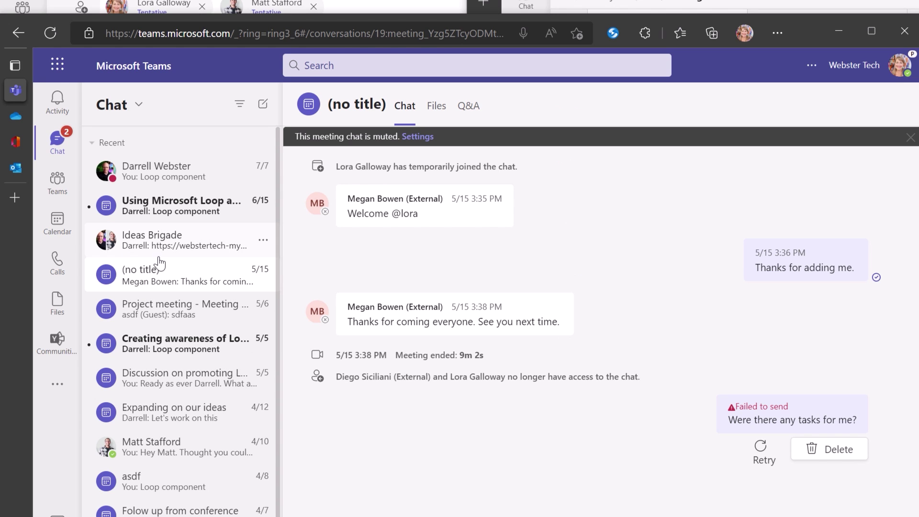
pyautogui.scroll(-1, 193, 292)
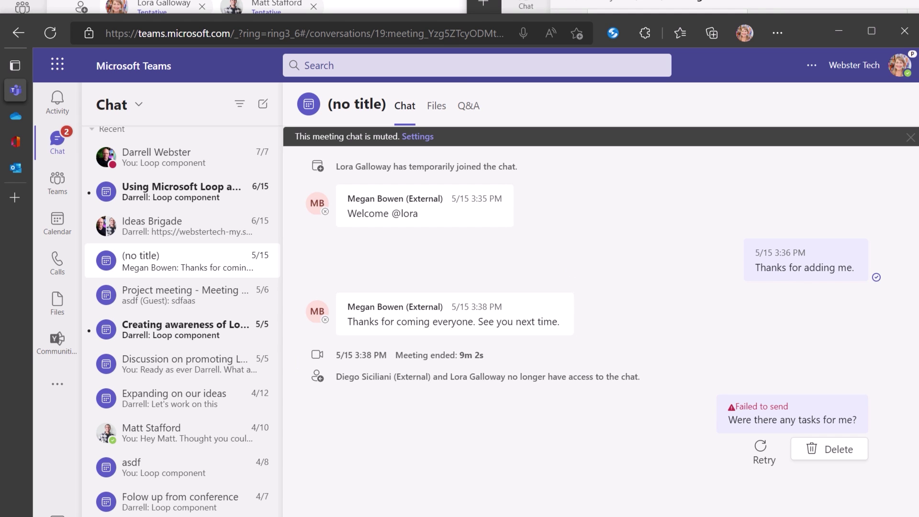
# Step: As the second attendee, open the Panel discussion meeting from the calendar and check its details and chat for Q&A
pyautogui.hotkey('alt', 'Tab')
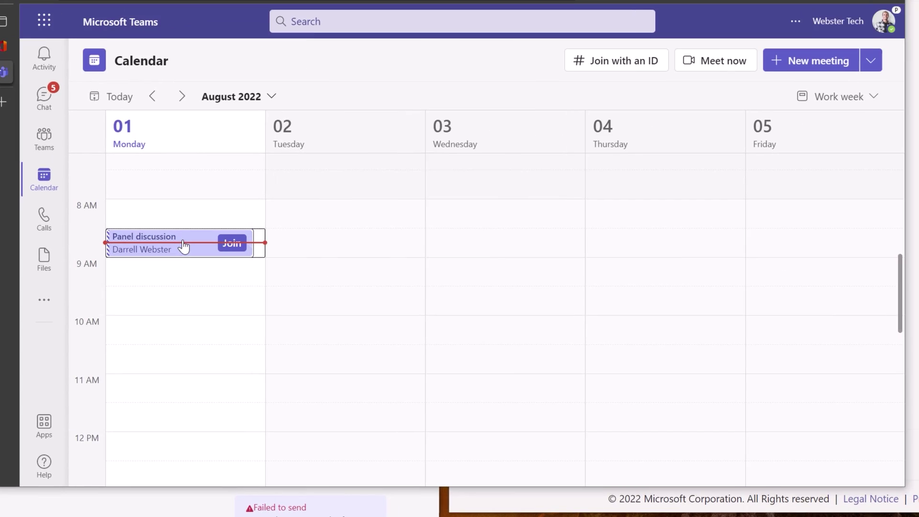
pyautogui.click(184, 246)
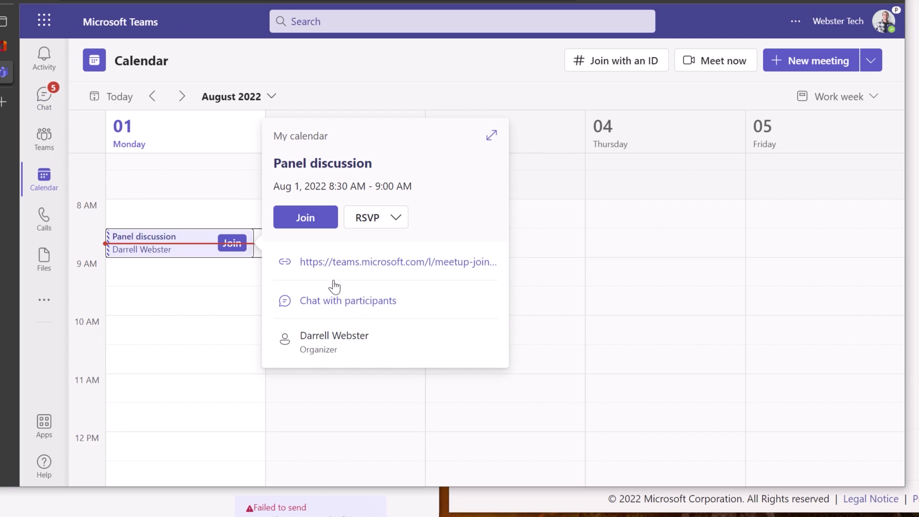
pyautogui.click(492, 137)
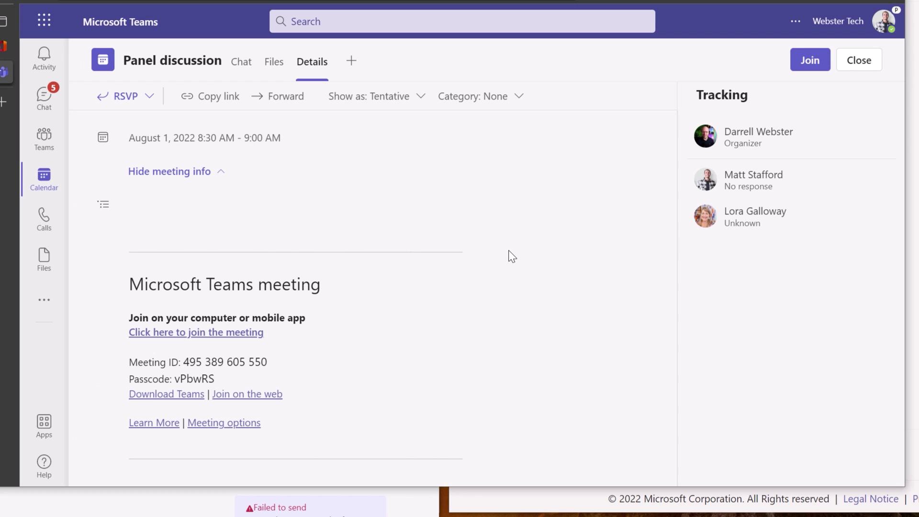
pyautogui.click(243, 62)
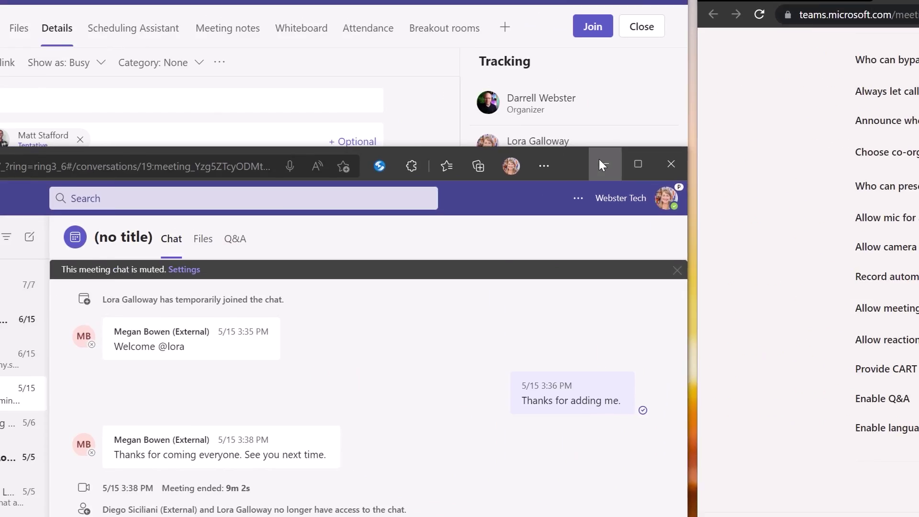
# Step: As the organizer, close and reopen the Panel discussion meeting from the calendar and check its chat and available sections for Q&A
pyautogui.click(599, 159)
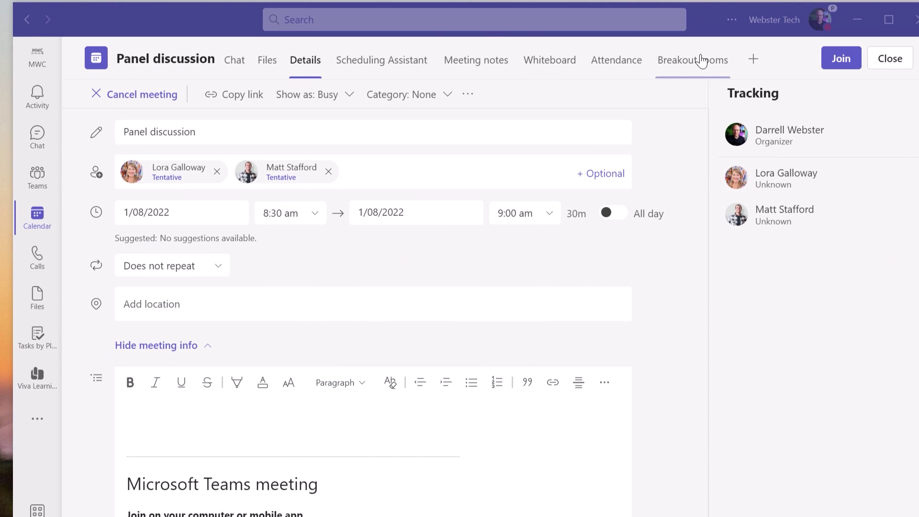
pyautogui.click(903, 59)
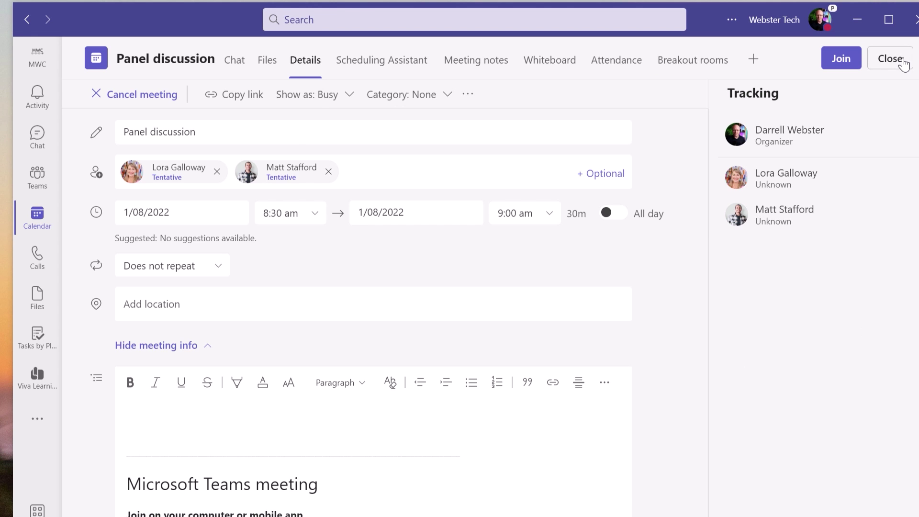
pyautogui.click(902, 59)
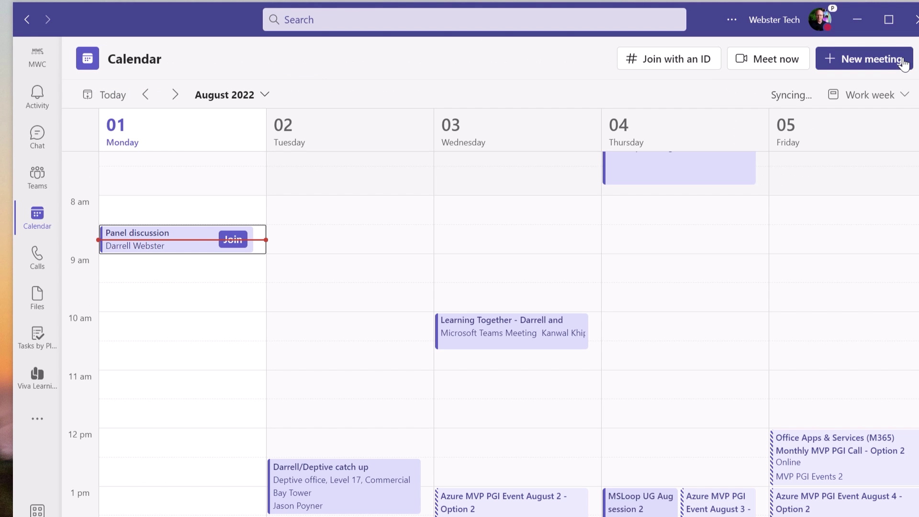
pyautogui.click(175, 251)
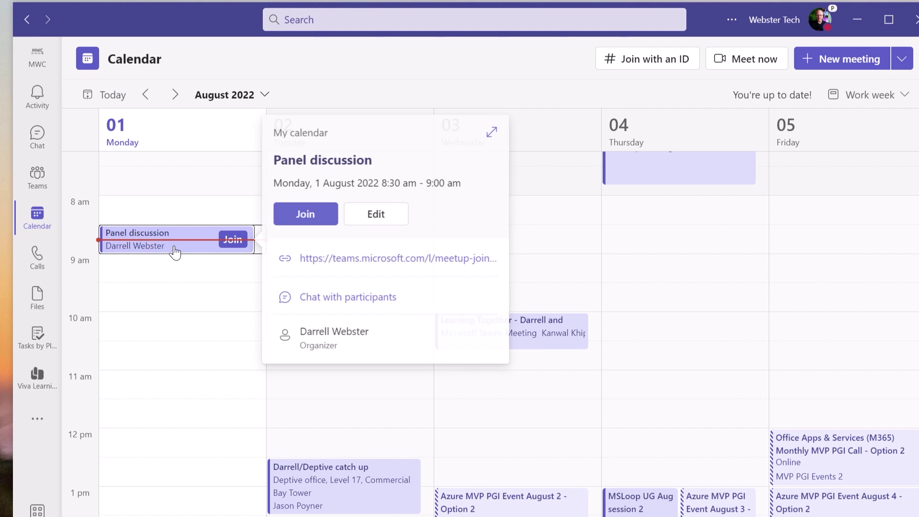
pyautogui.click(493, 134)
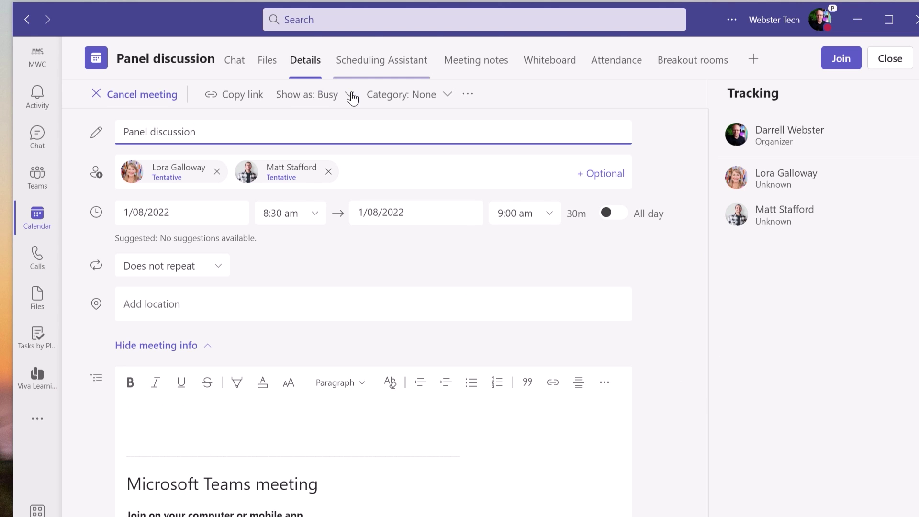
pyautogui.click(236, 63)
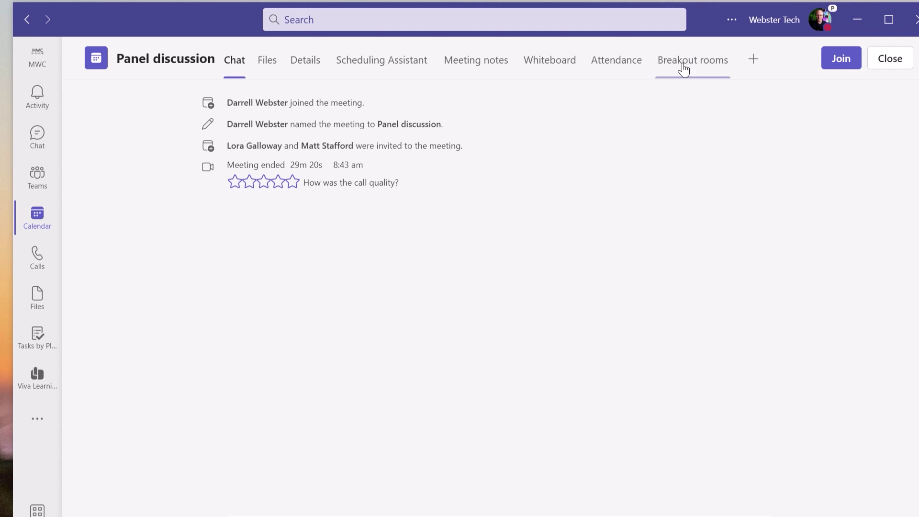
# Step: Open the Panel discussion meeting's attendance report and view the first listed participant's Q&A activity
pyautogui.click(621, 67)
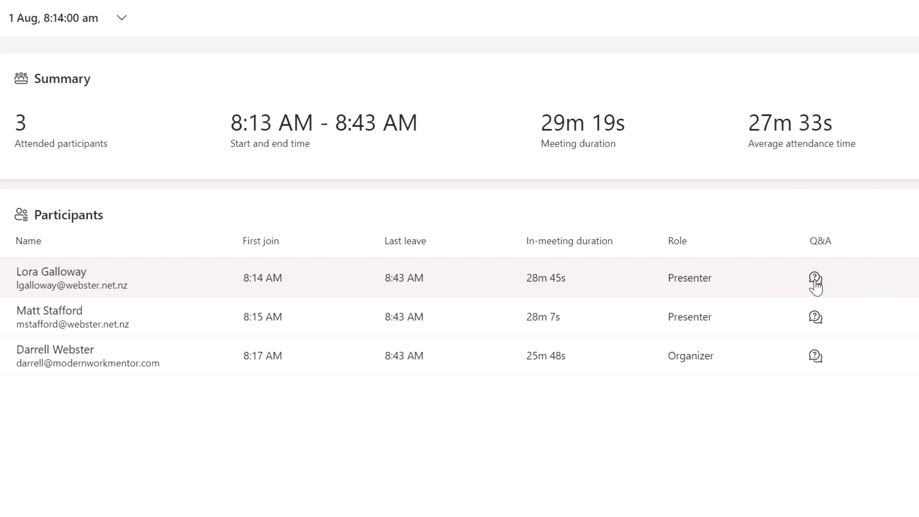
pyautogui.click(820, 283)
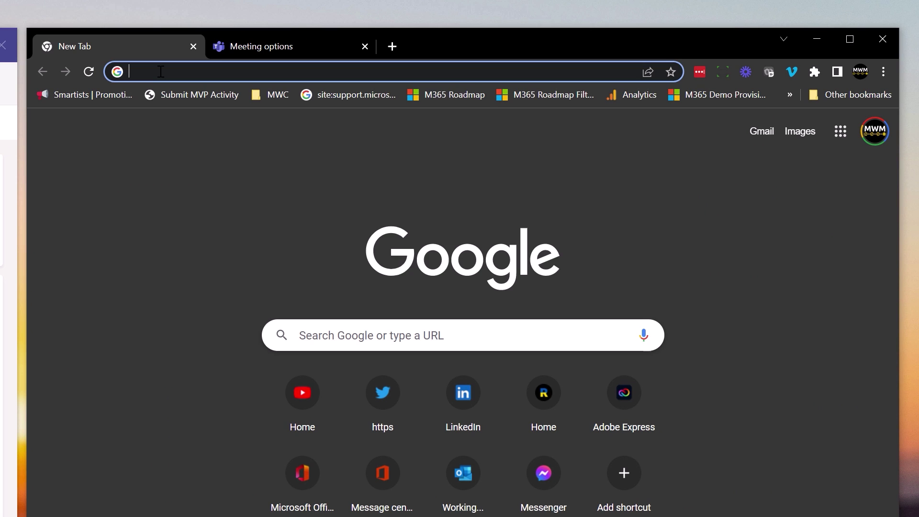
# Step: Switch to Chrome, go to office.com and open Yammer from the Microsoft 365 apps
pyautogui.write('office.com')
pyautogui.press('Return')
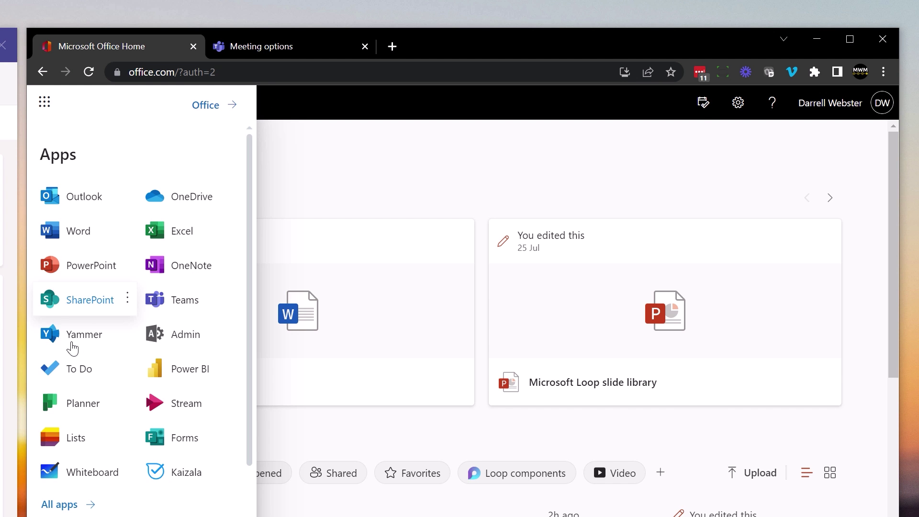
pyautogui.click(72, 343)
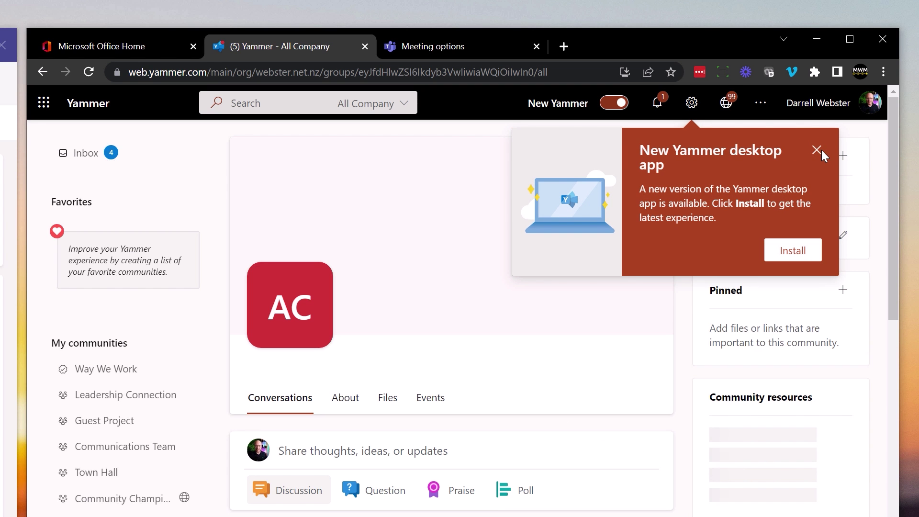
# Step: Dismiss the desktop app notice in Yammer and check the All Company conversations and the inbox for the meeting's Q&A
pyautogui.click(817, 150)
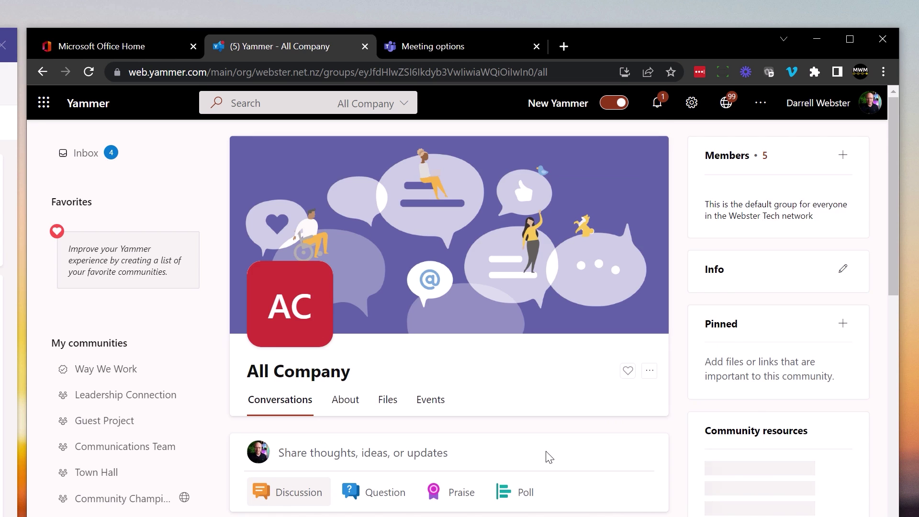
pyautogui.scroll(-5, 549, 457)
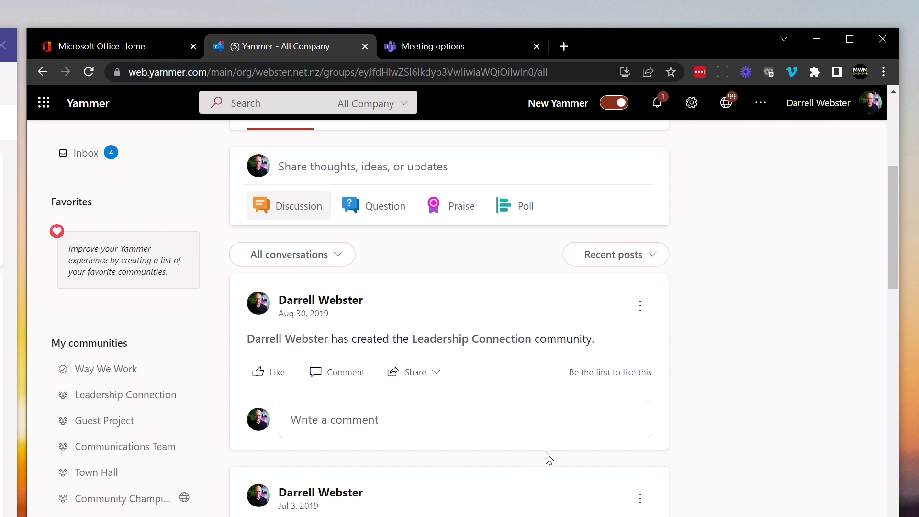
pyautogui.scroll(5, 549, 457)
pyautogui.scroll(2, 185, 382)
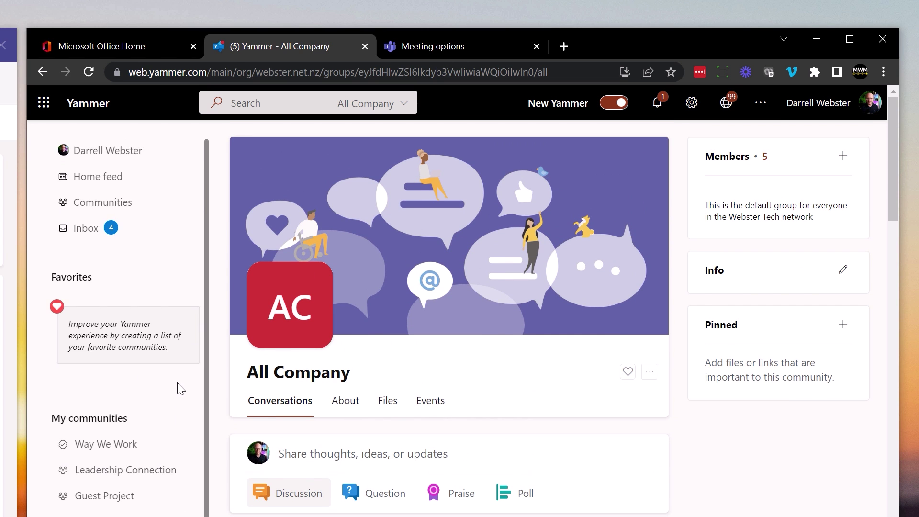
pyautogui.click(79, 235)
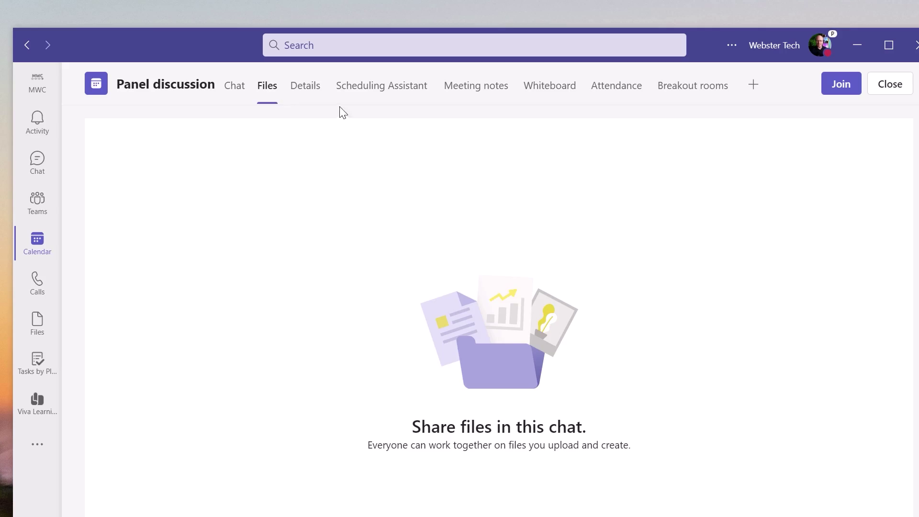
# Step: In Teams, check the Panel discussion meeting's details, scheduling assistant, meeting notes, whiteboard and attendance for Q&A content
pyautogui.click(314, 91)
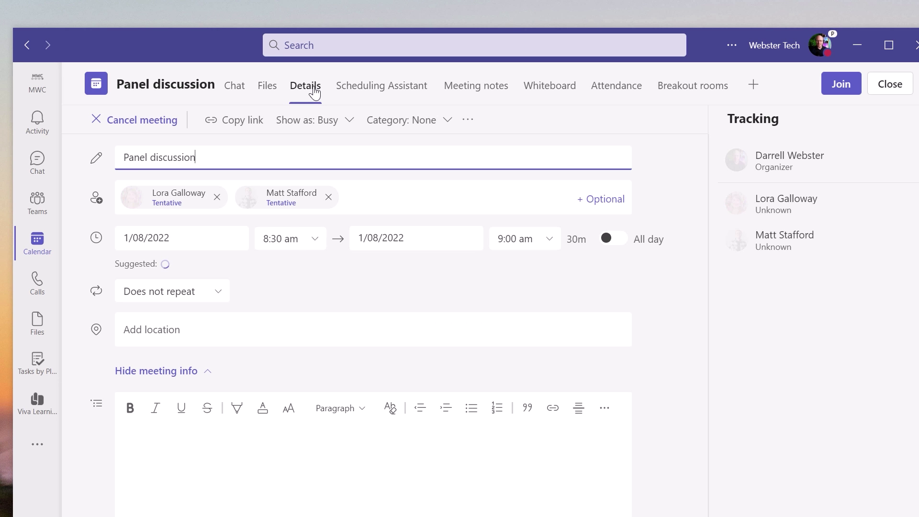
pyautogui.scroll(-3, 703, 421)
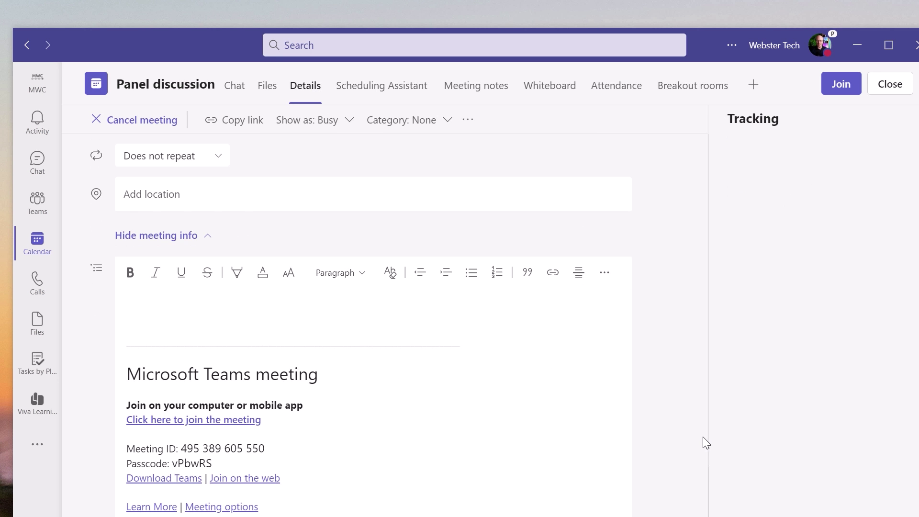
pyautogui.scroll(3, 700, 436)
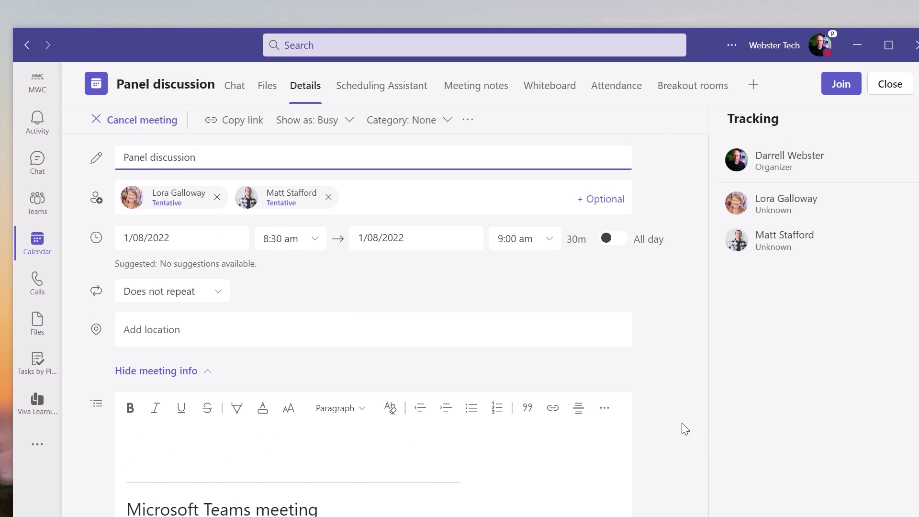
pyautogui.click(401, 83)
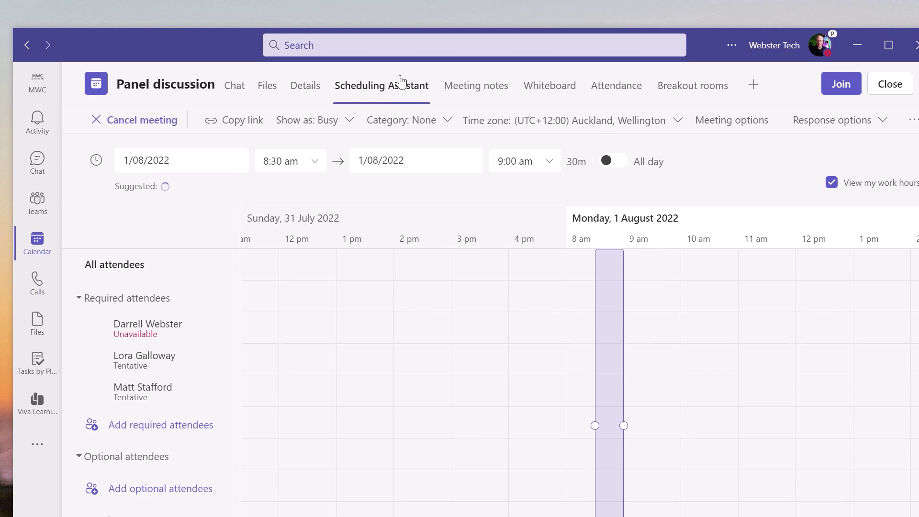
pyautogui.click(473, 89)
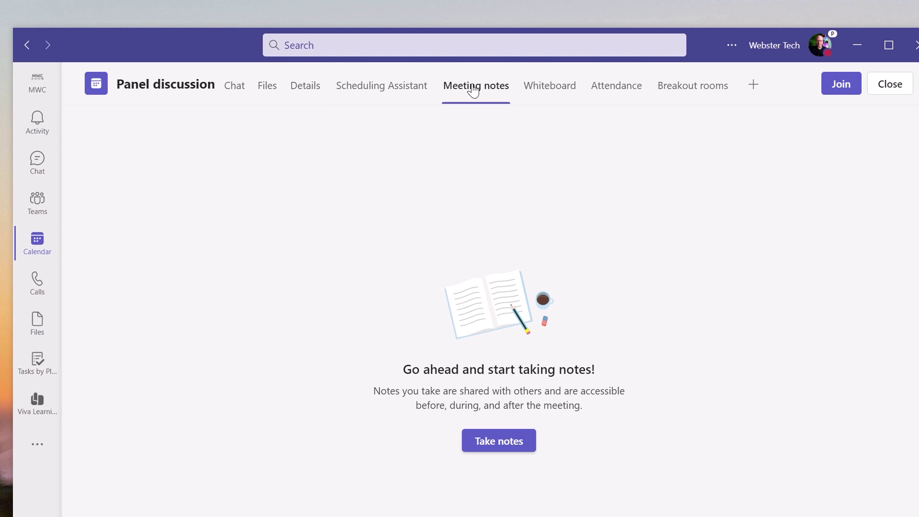
pyautogui.click(556, 95)
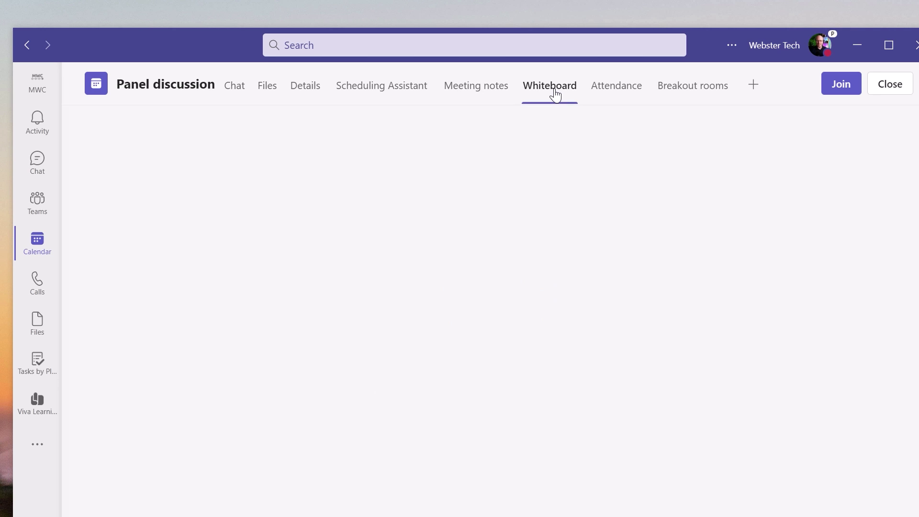
pyautogui.click(623, 97)
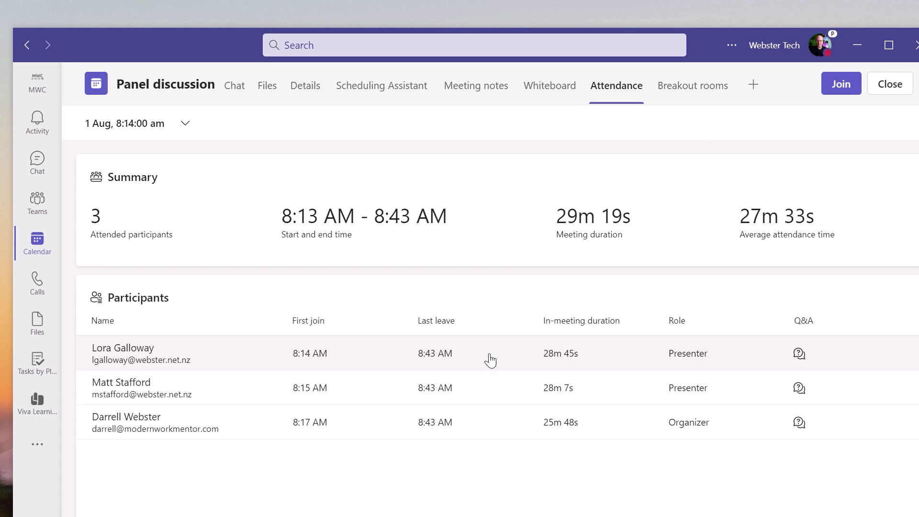
pyautogui.click(492, 92)
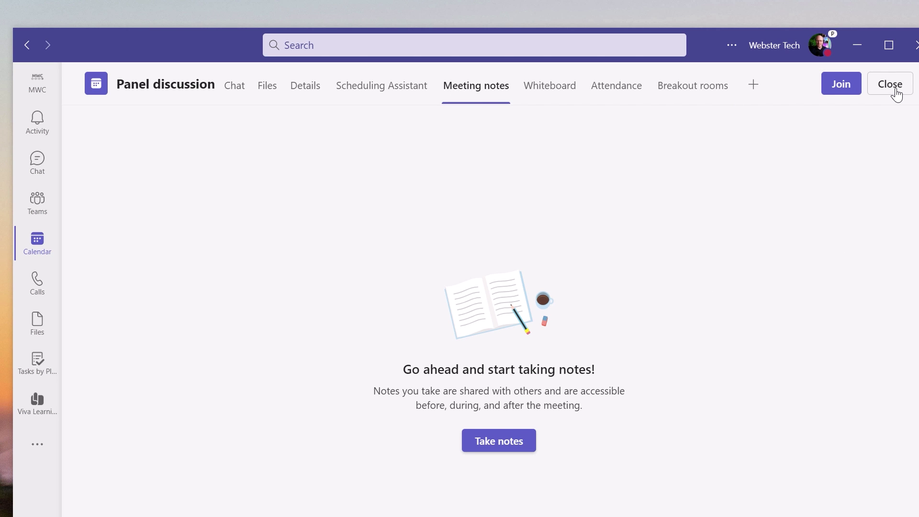
# Step: Close the meeting details, rejoin the Panel discussion meeting from the calendar and open its Q&A
pyautogui.click(890, 85)
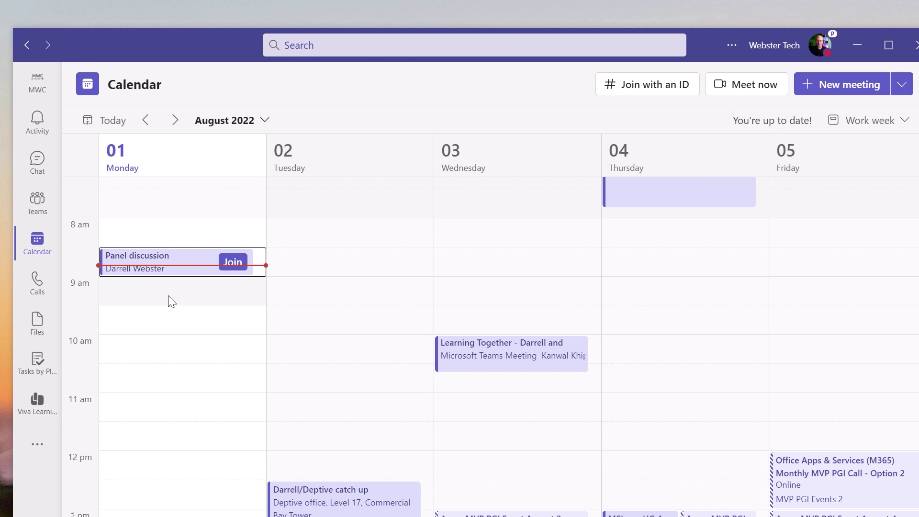
pyautogui.click(236, 264)
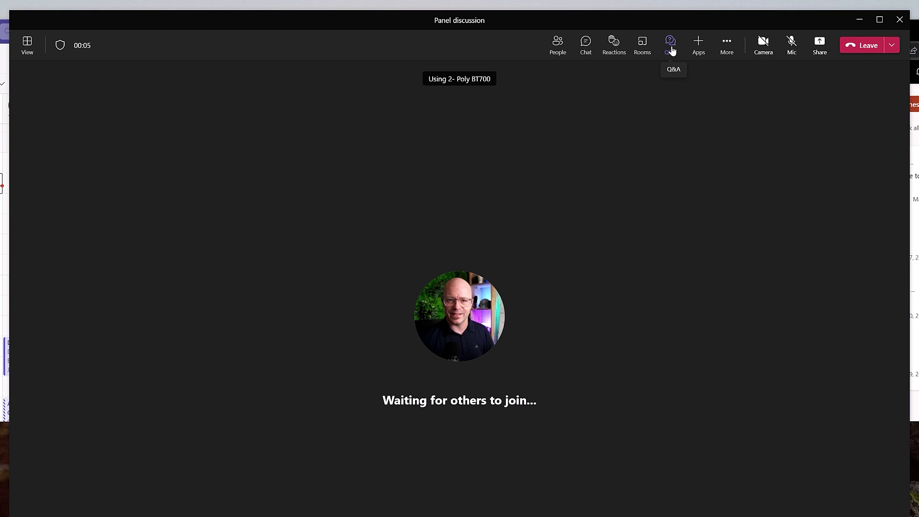
pyautogui.click(671, 45)
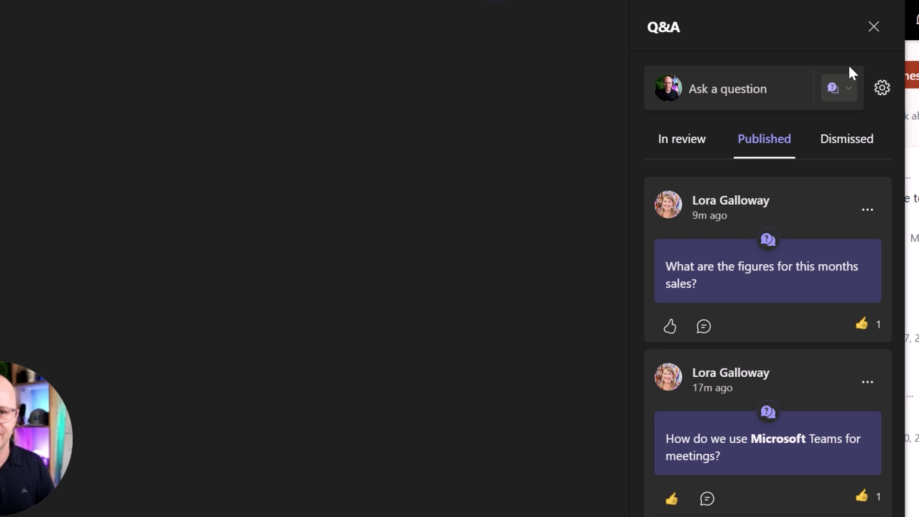
# Step: Check the Q&A settings without changing them, and the options available on the best answer and on its question about using Microsoft Teams
pyautogui.click(882, 89)
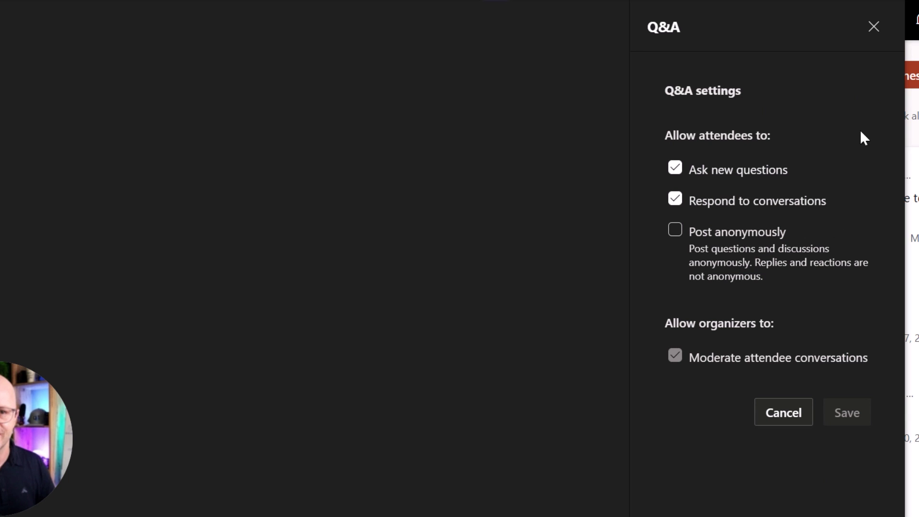
pyautogui.click(783, 415)
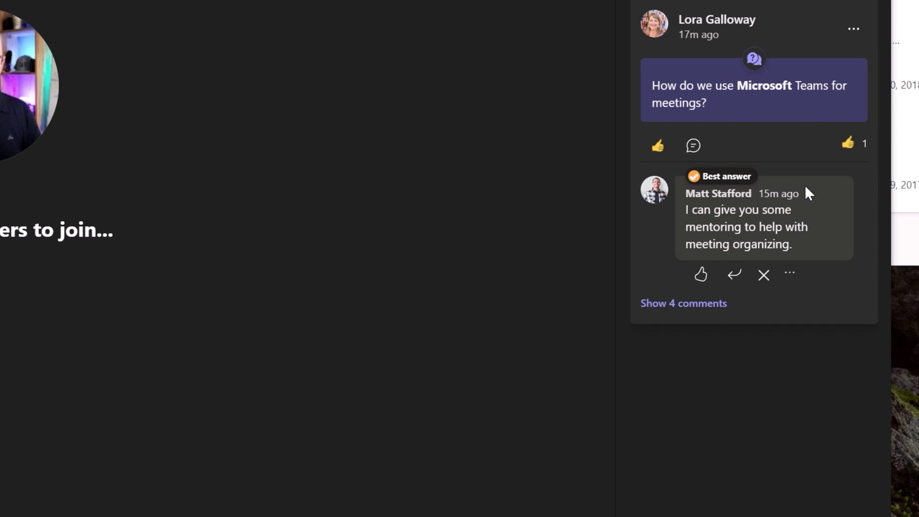
pyautogui.click(788, 274)
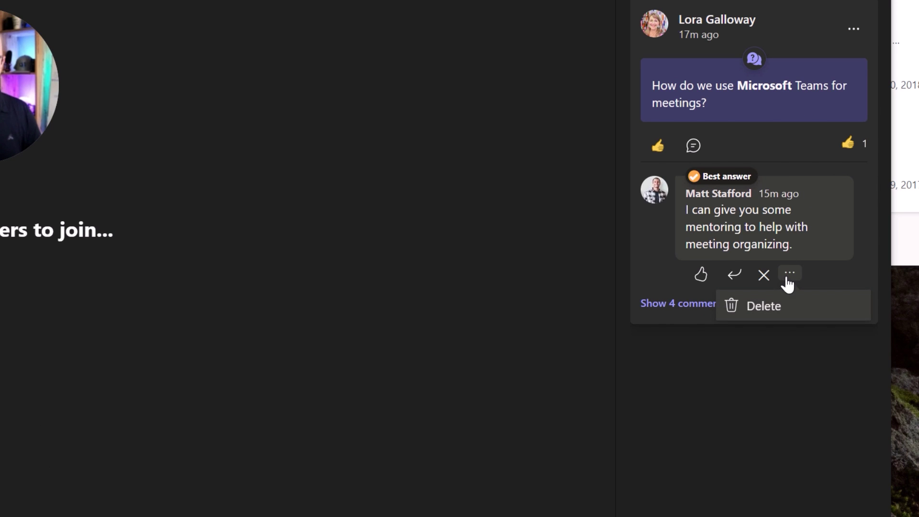
pyautogui.click(852, 30)
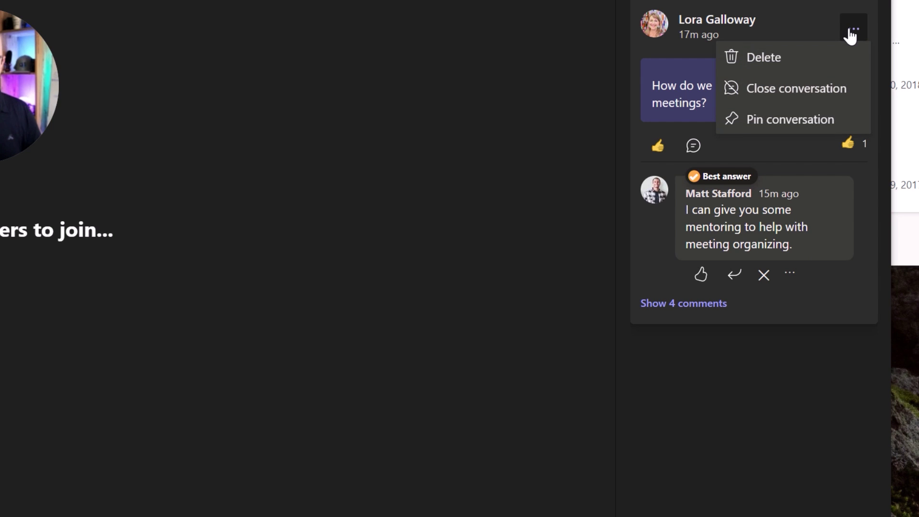